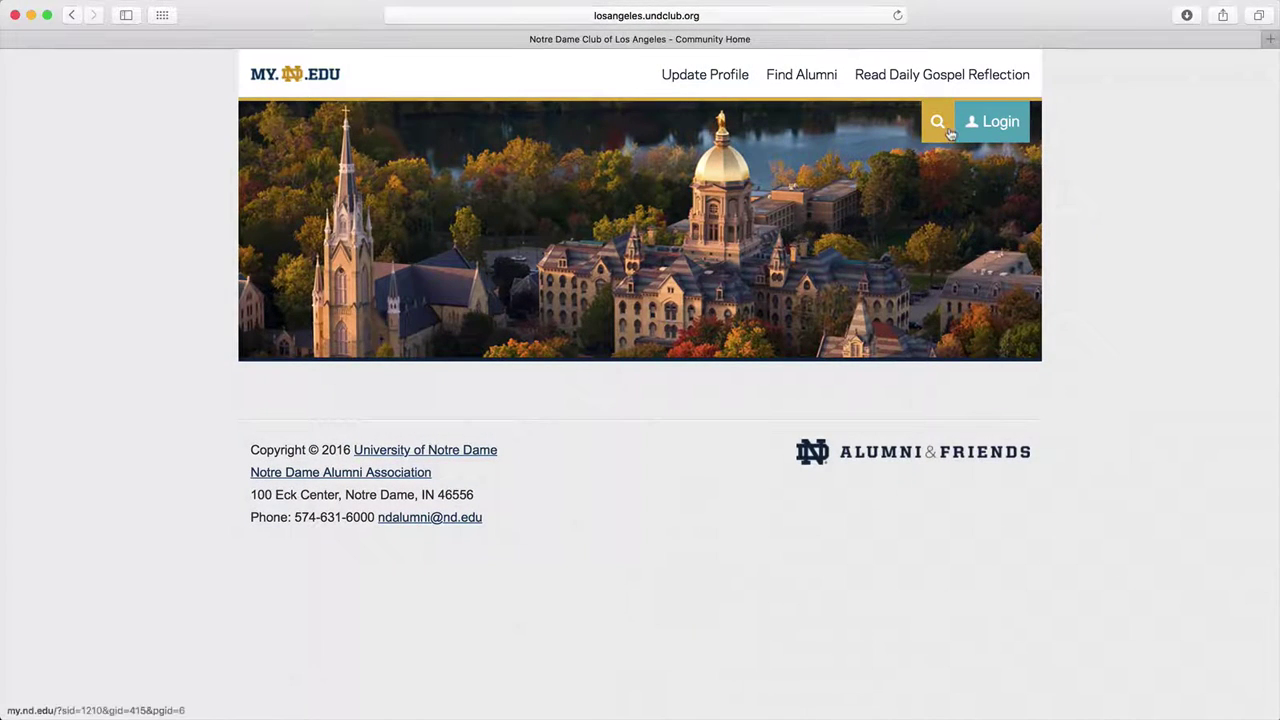
# Step: Open the club site's login page from the Login link in the header
pyautogui.click(995, 123)
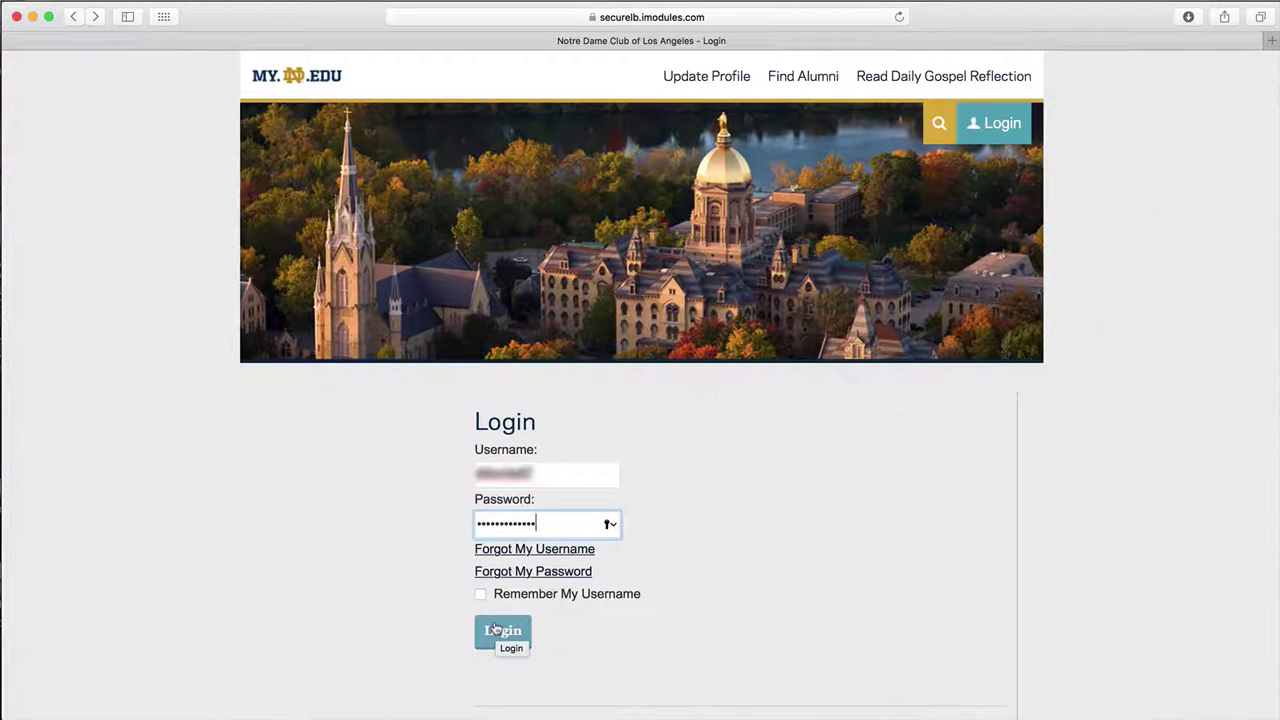
# Step: Sign in and go to Email Home under the Email menu's Manage section
pyautogui.click(496, 628)
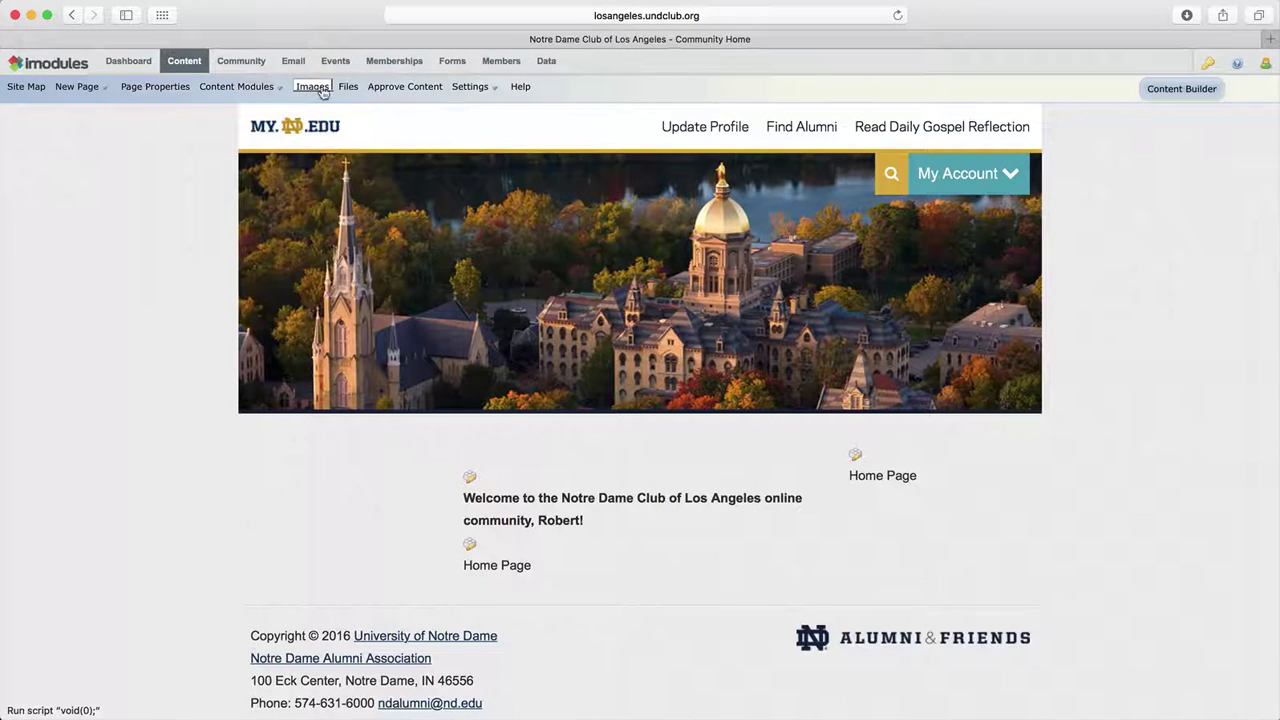
pyautogui.moveTo(470, 90)
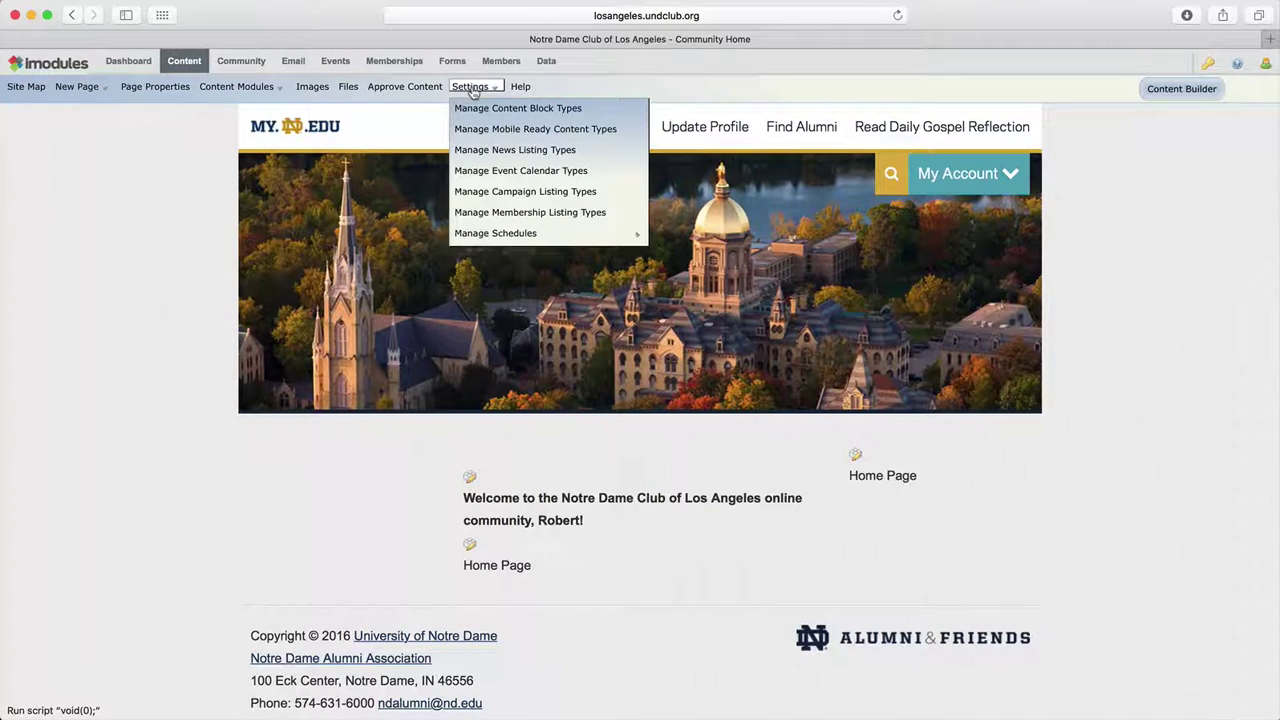
pyautogui.moveTo(230, 70)
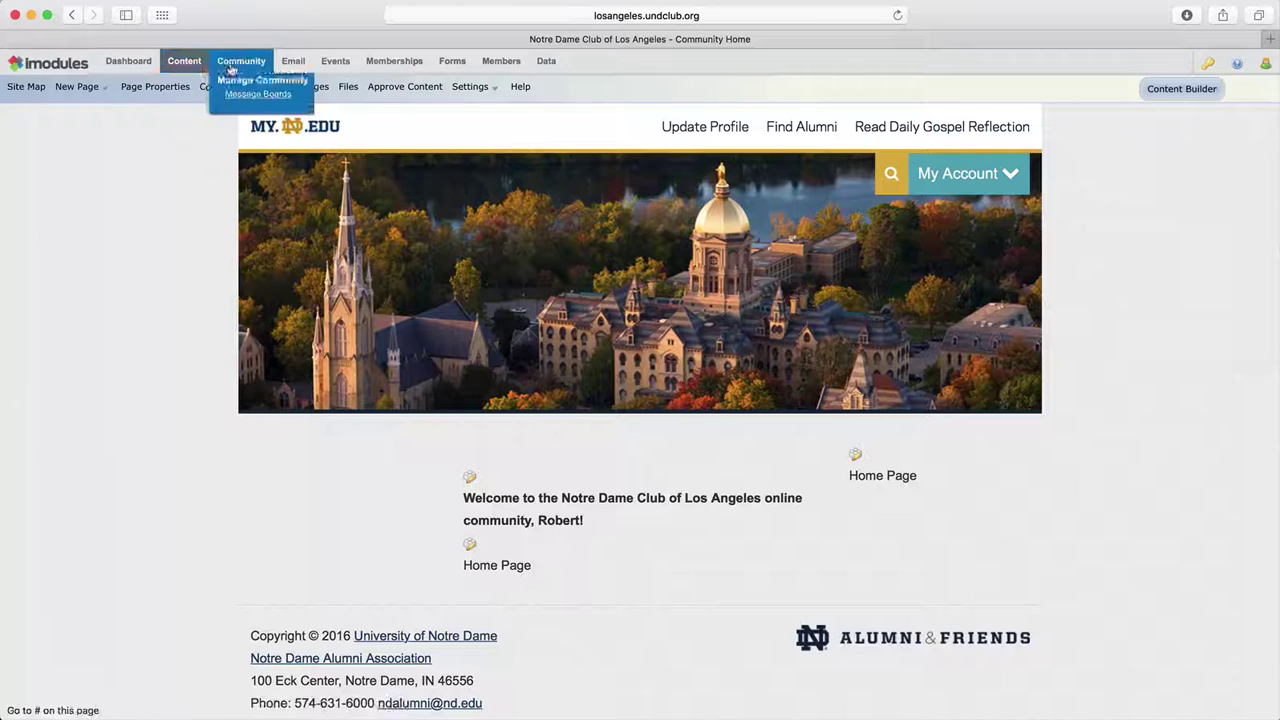
pyautogui.moveTo(295, 64)
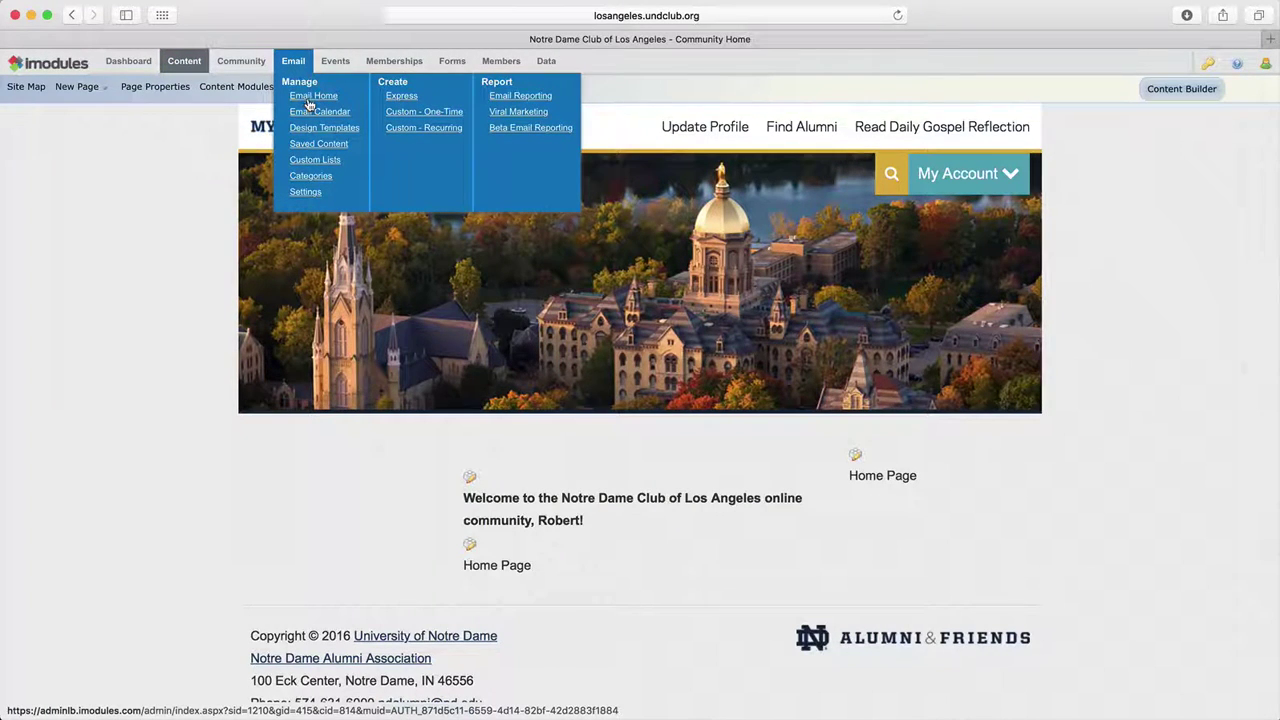
pyautogui.click(308, 100)
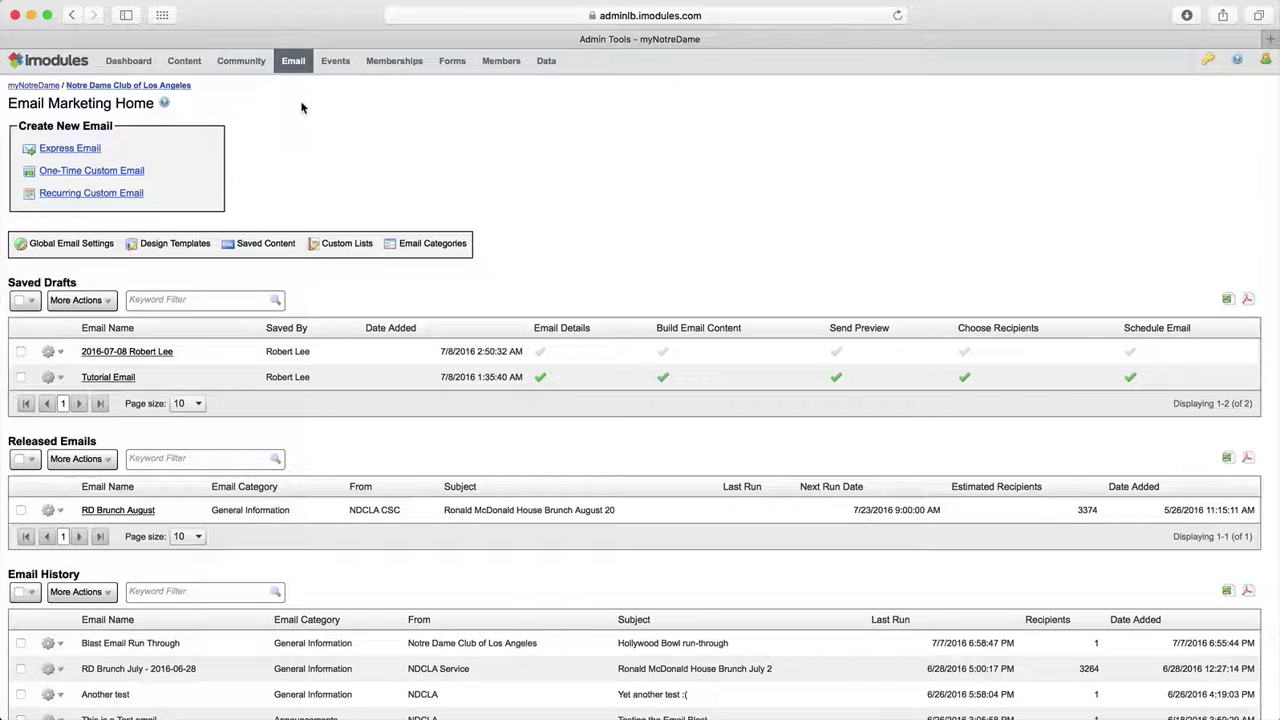
# Step: Create a new Express Email from the Email Marketing Home page
pyautogui.click(70, 148)
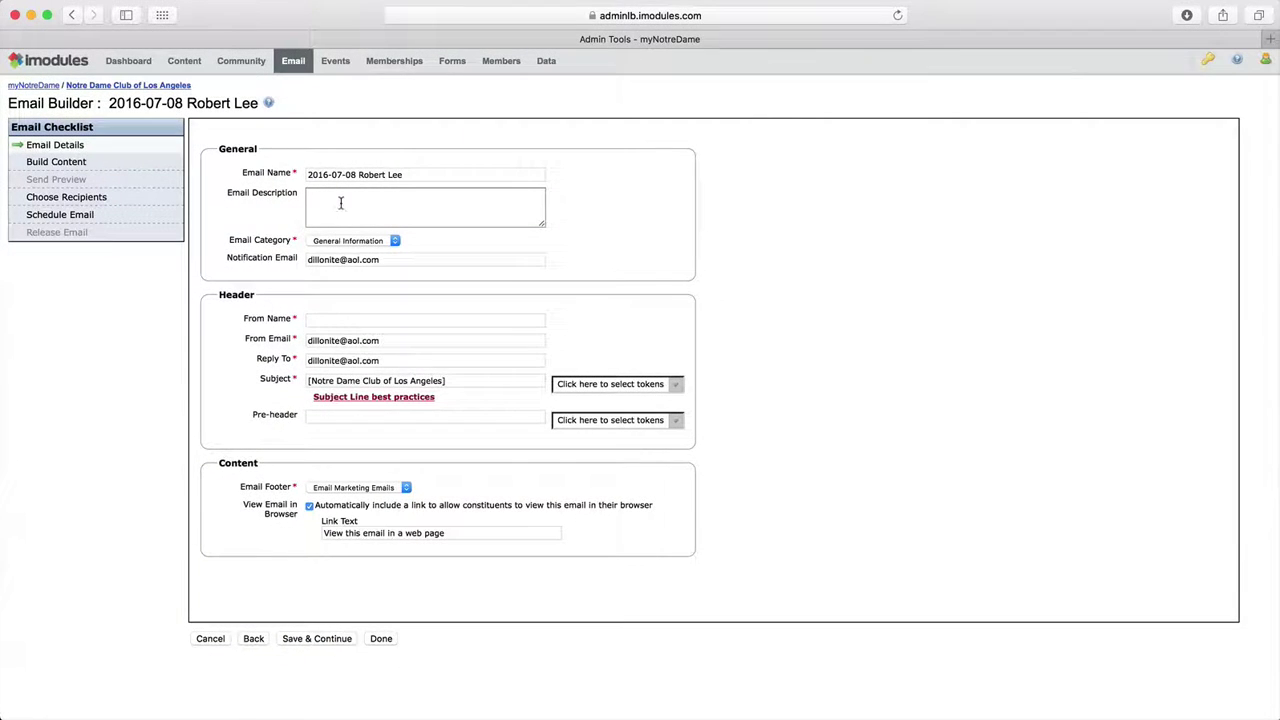
# Step: Rename the email to 'Tutorial Email' and give it the description 'Tutorial'
pyautogui.click(623, 247)
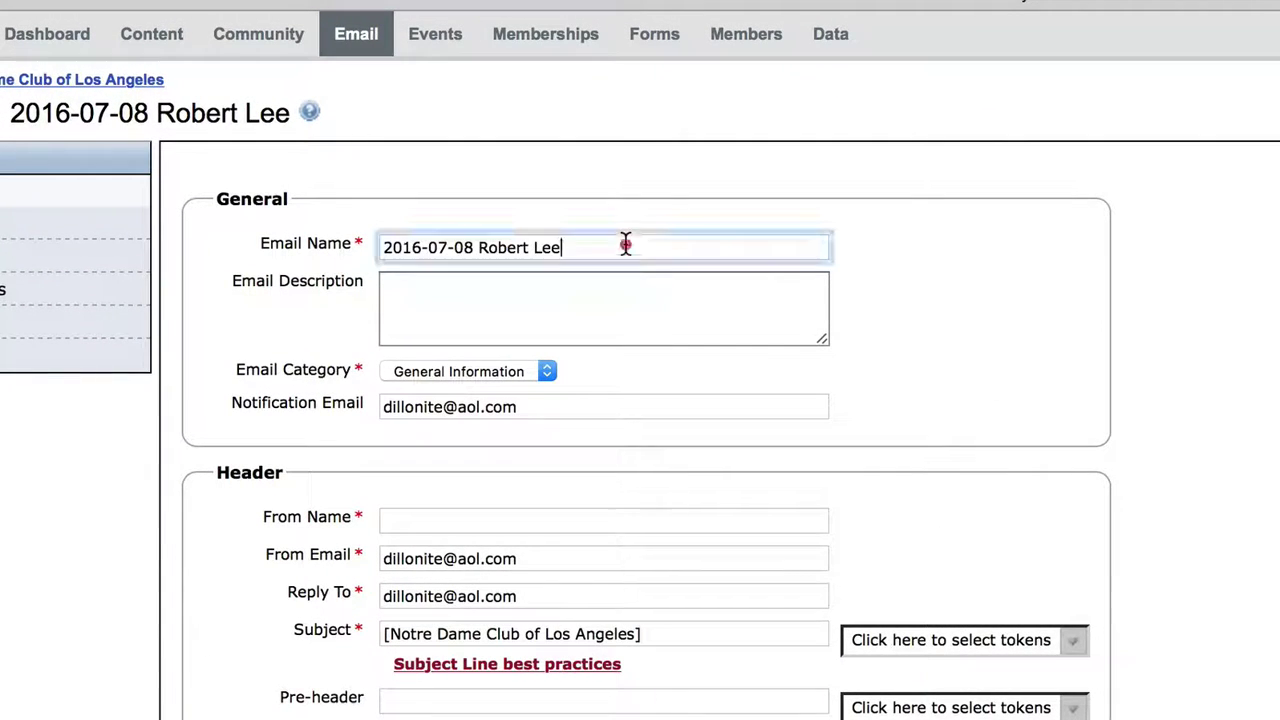
pyautogui.press('super+a')
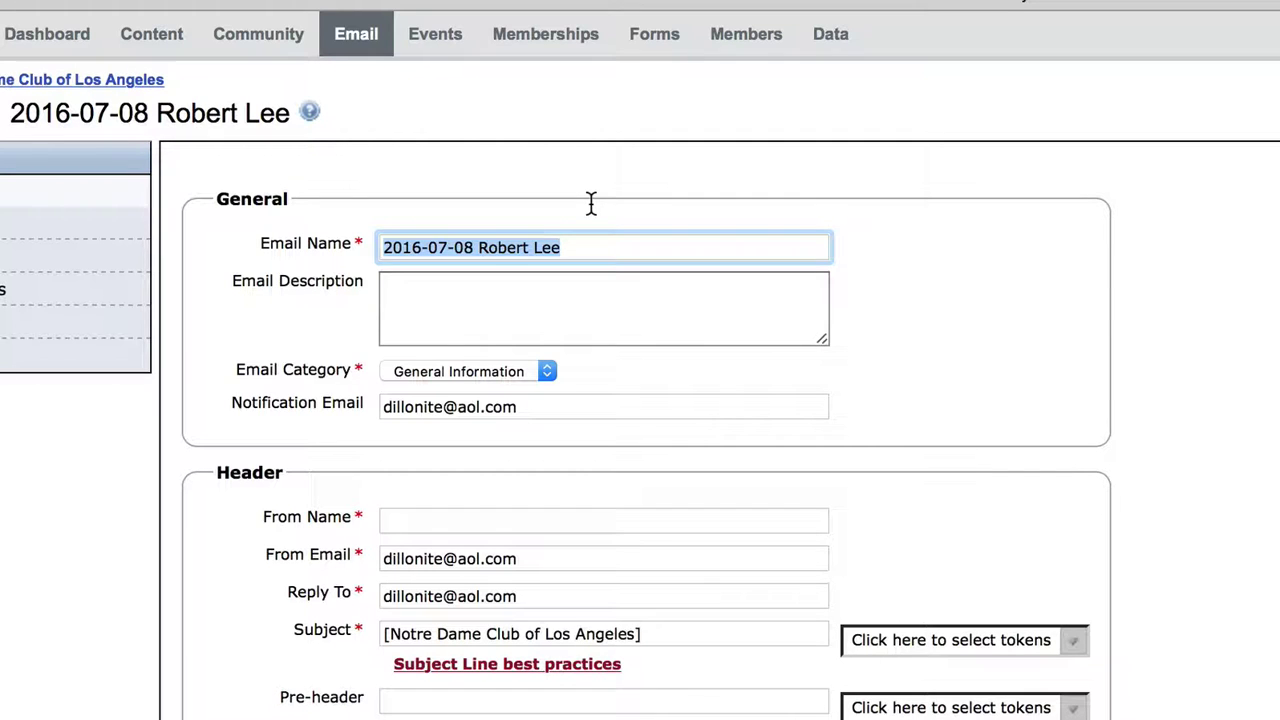
pyautogui.write('T')
pyautogui.press('Down')
pyautogui.press('Down')
pyautogui.press('Down')
pyautogui.press('Tab')
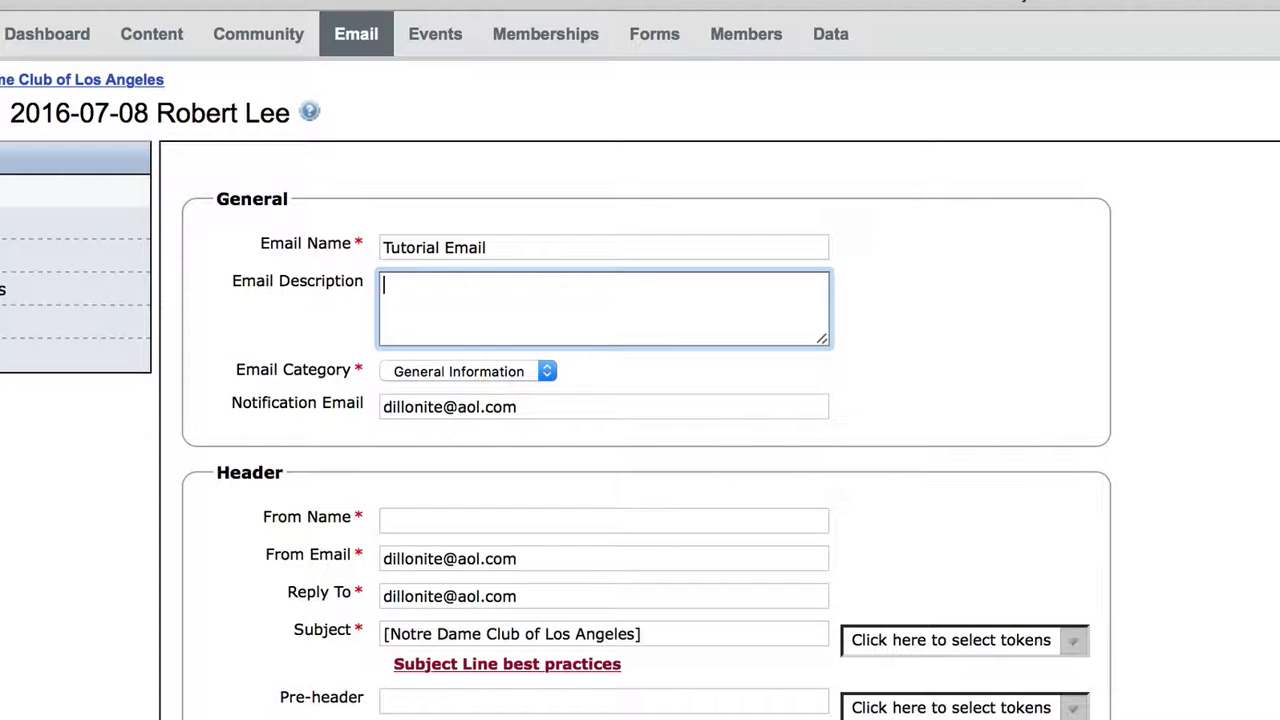
pyautogui.write('Tutorial')
# Step: Keep the category as General Information and select the notification email address
pyautogui.click(540, 370)
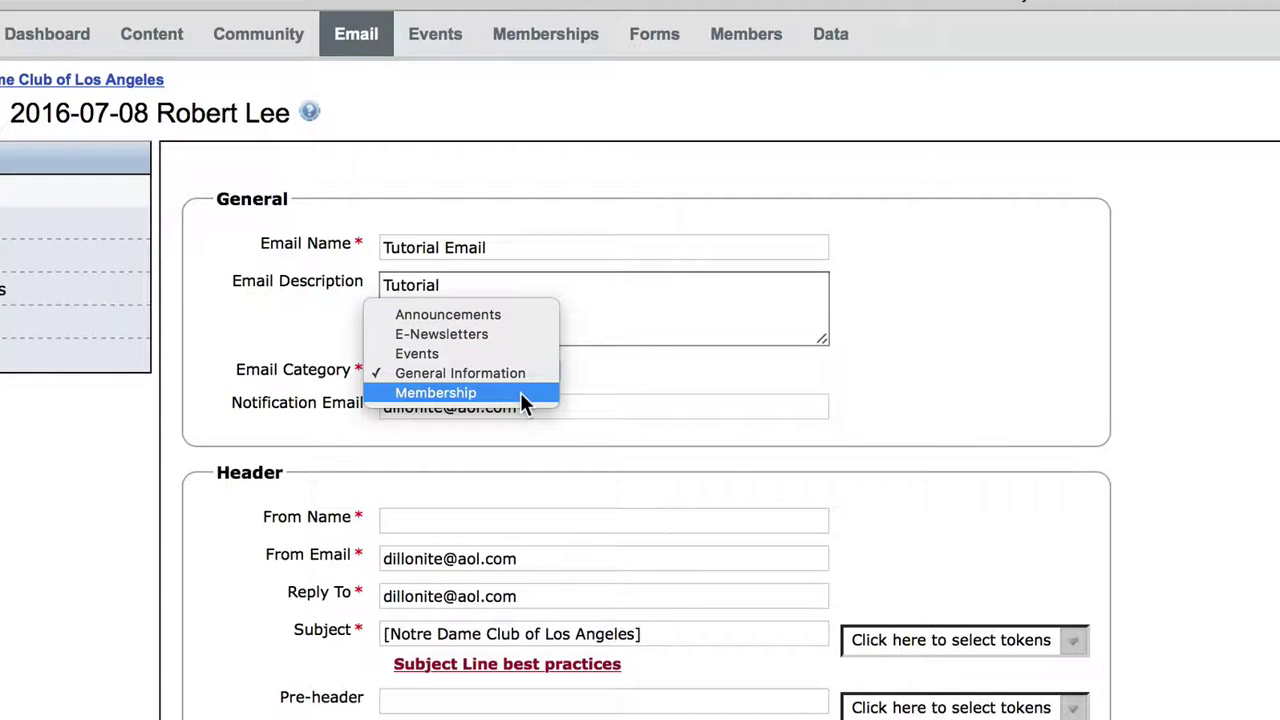
pyautogui.click(604, 374)
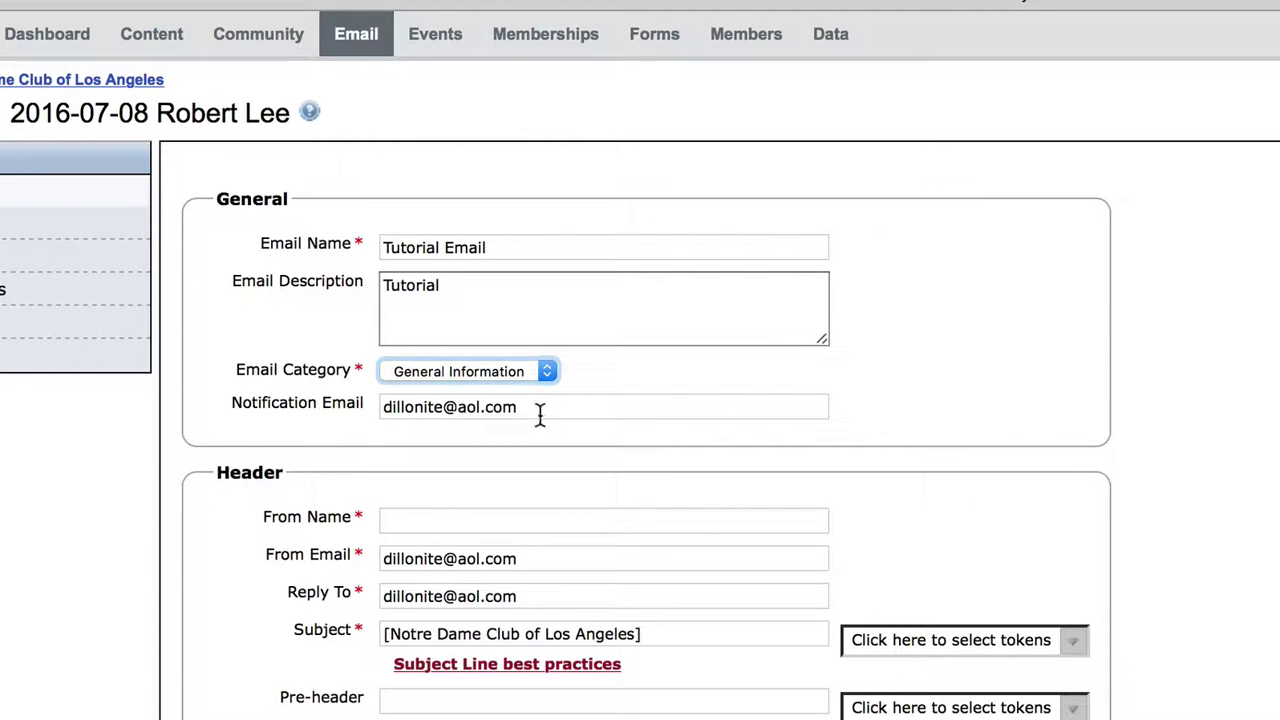
pyautogui.moveTo(540, 407); pyautogui.dragTo(357, 403)
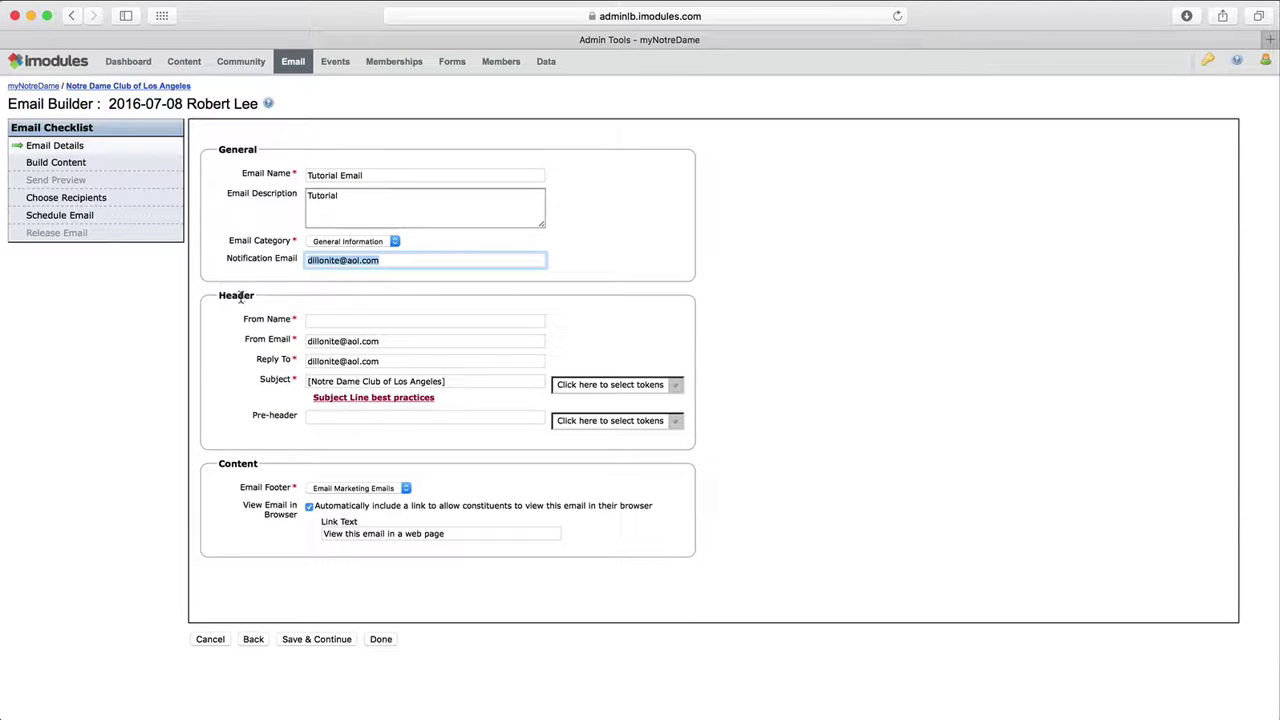
# Step: Fill in the sender display name, sender address and reply-to address
pyautogui.click(320, 320)
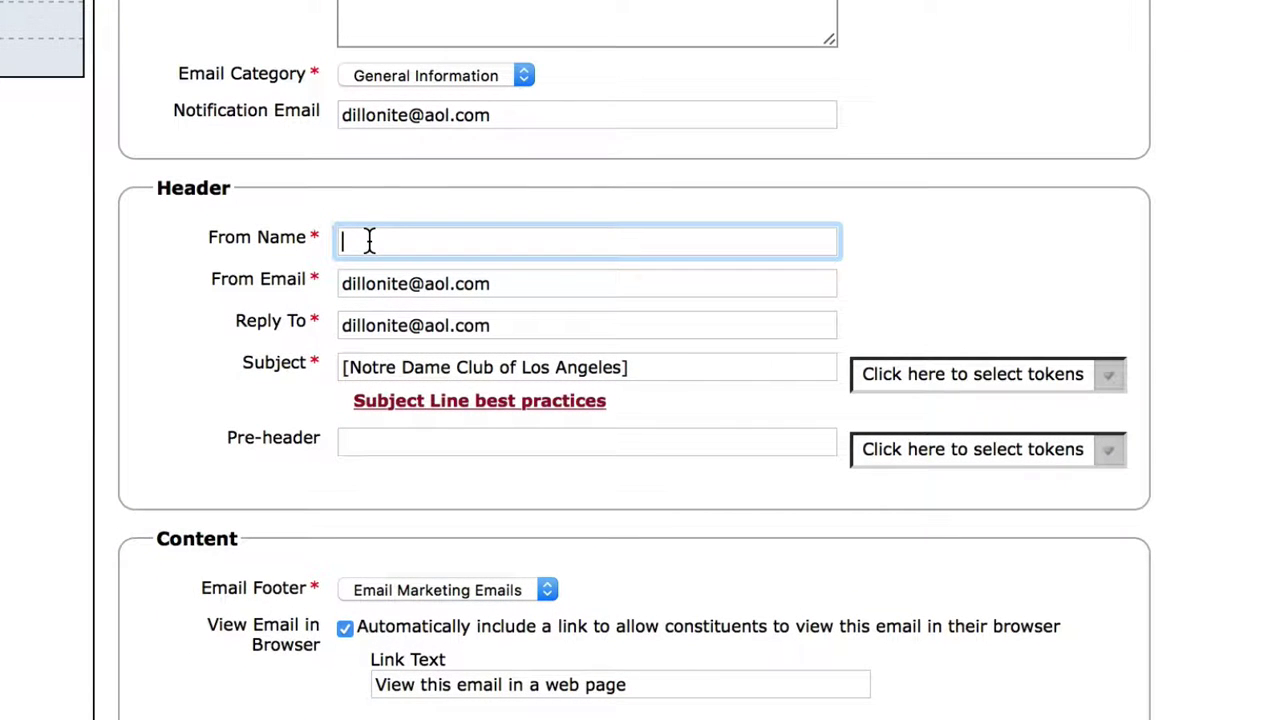
pyautogui.write('Notre Dame Club of Los Angeles')
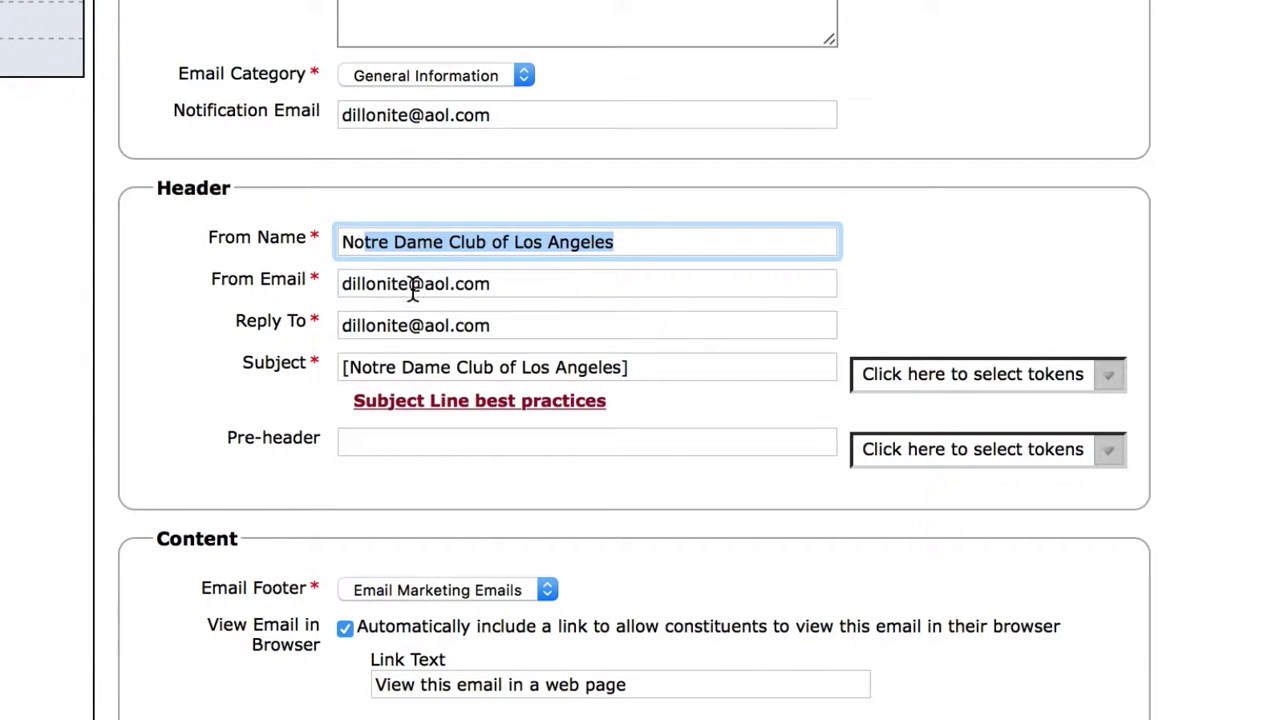
pyautogui.press('Tab')
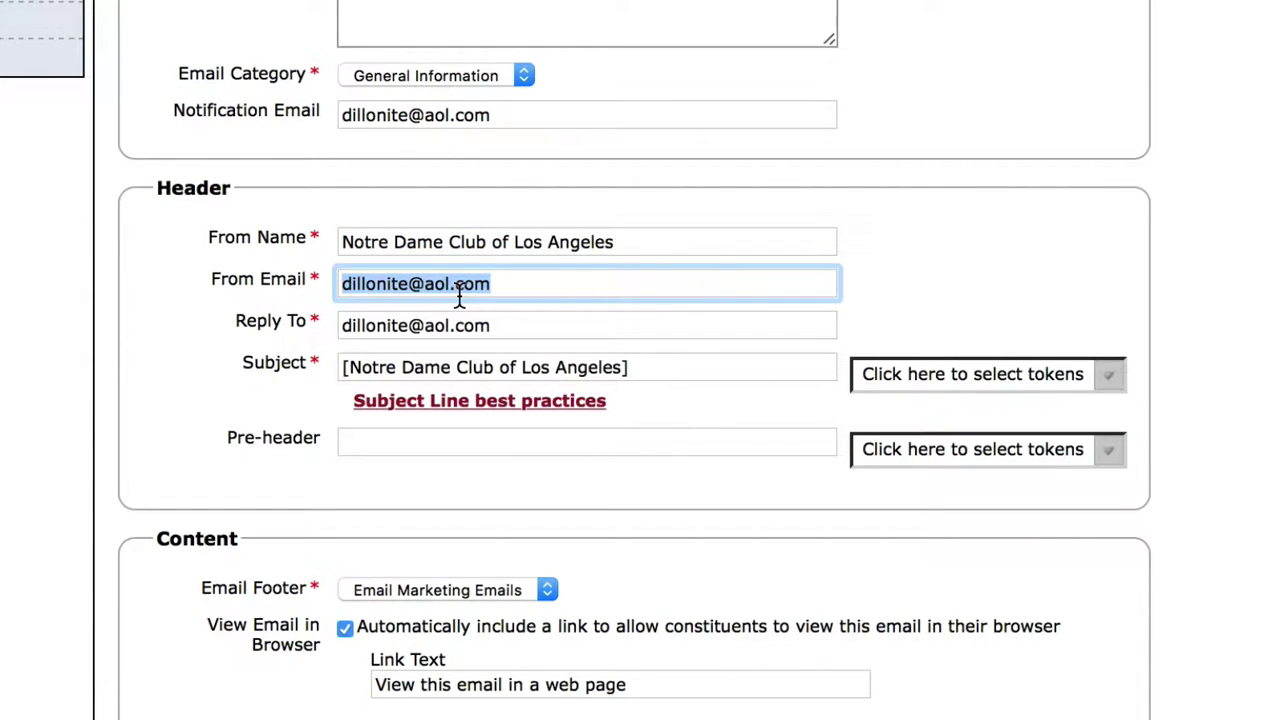
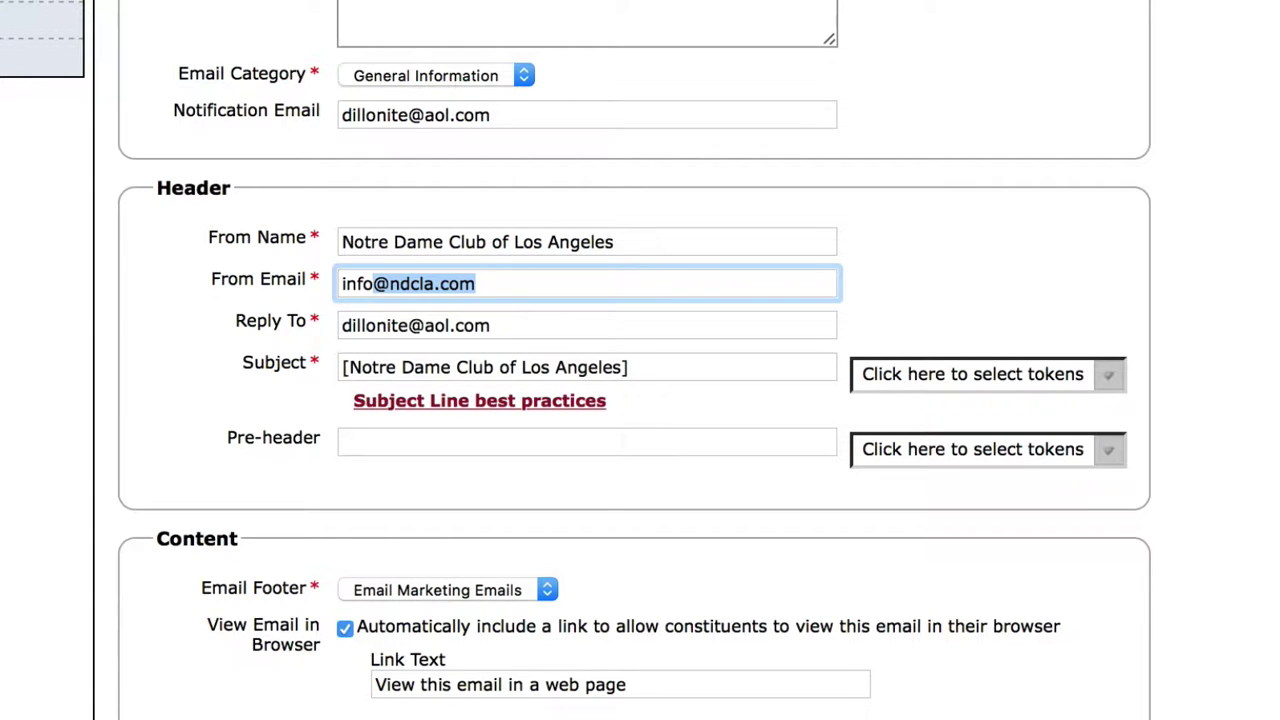
pyautogui.moveTo(510, 325); pyautogui.dragTo(305, 318)
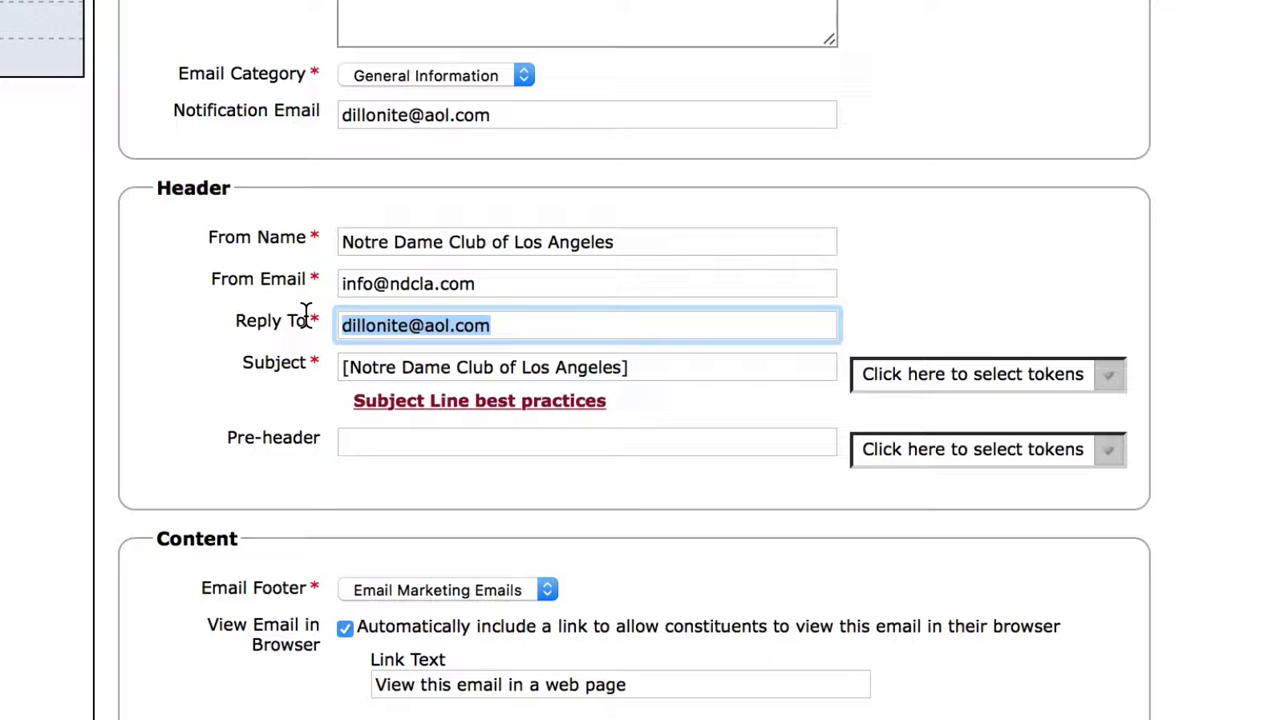
pyautogui.write('dl')
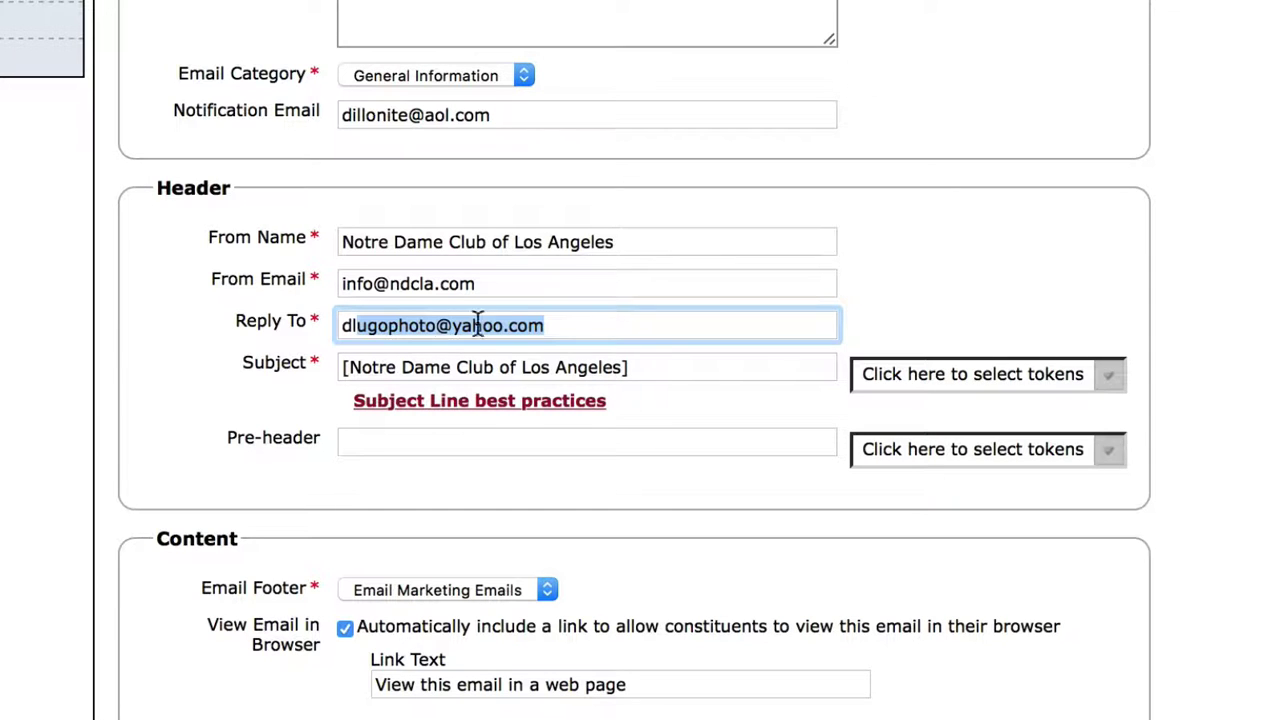
# Step: Replace the subject line with 'Hollywood Bowl test'
pyautogui.moveTo(654, 366); pyautogui.dragTo(273, 367)
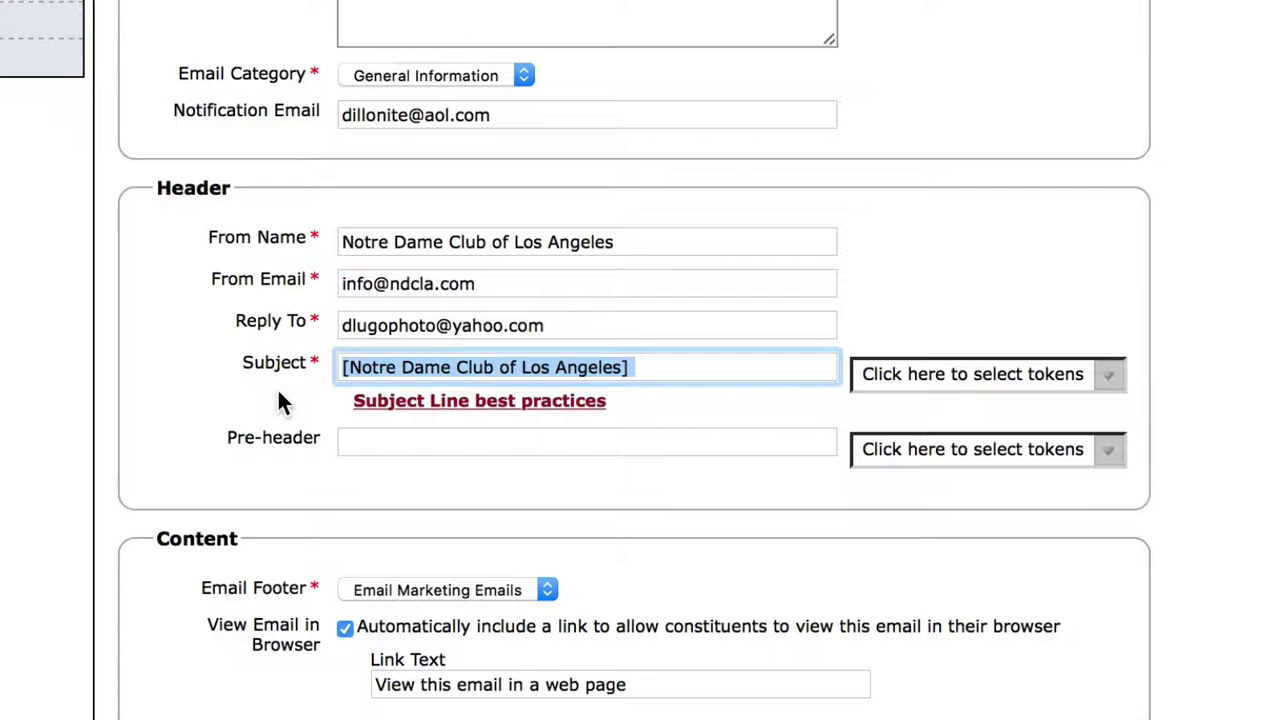
pyautogui.write('Hollywood Bowl test')
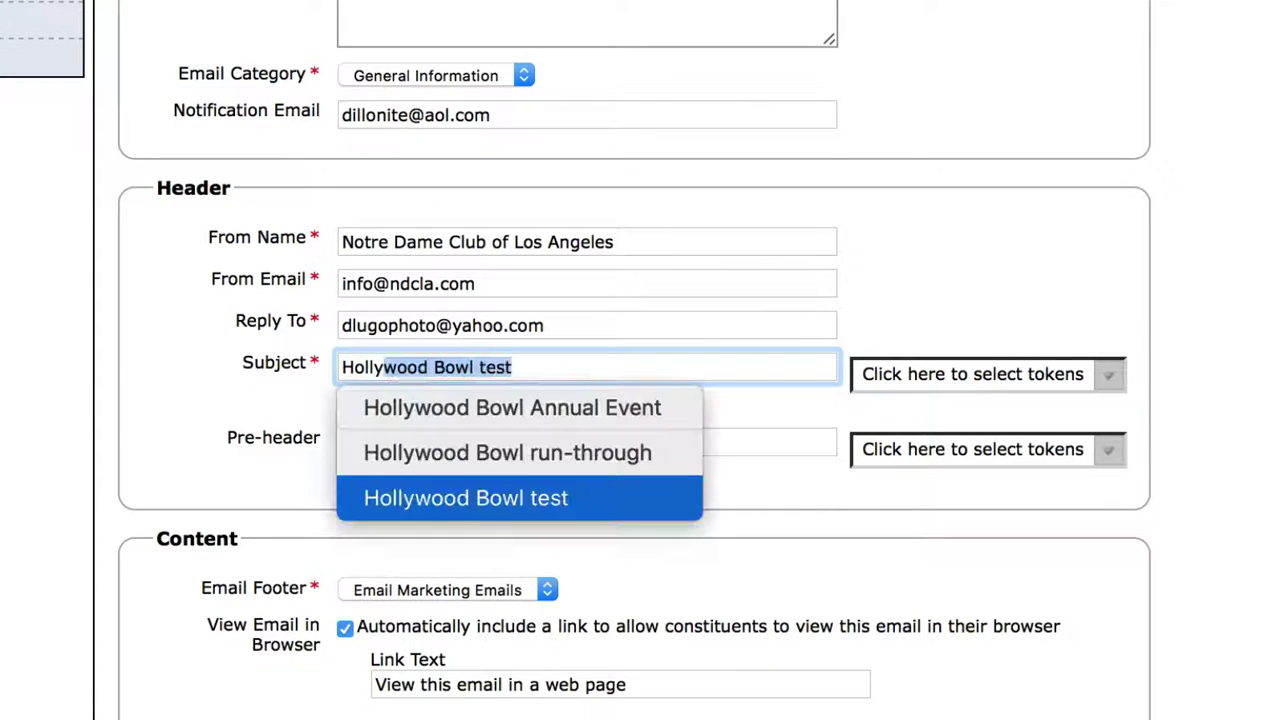
pyautogui.press('Tab')
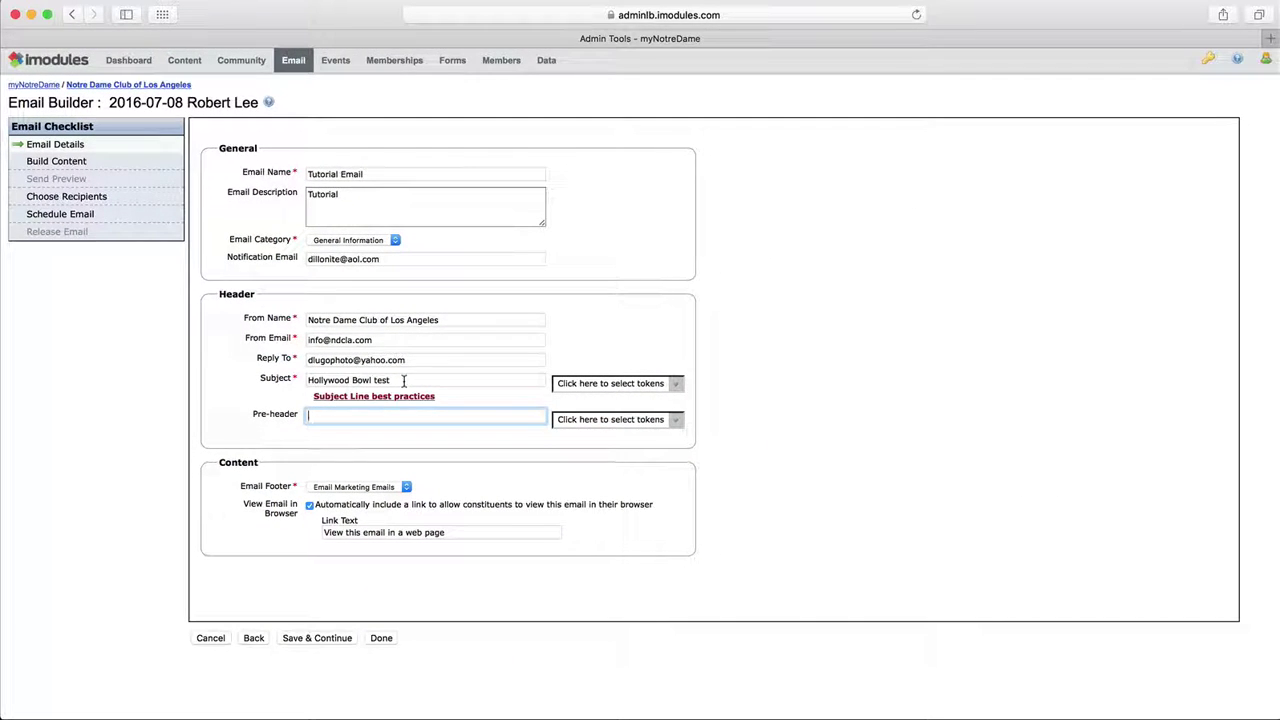
# Step: Save the details, paste 'This is the message' as the email body, and save the content
pyautogui.click(306, 639)
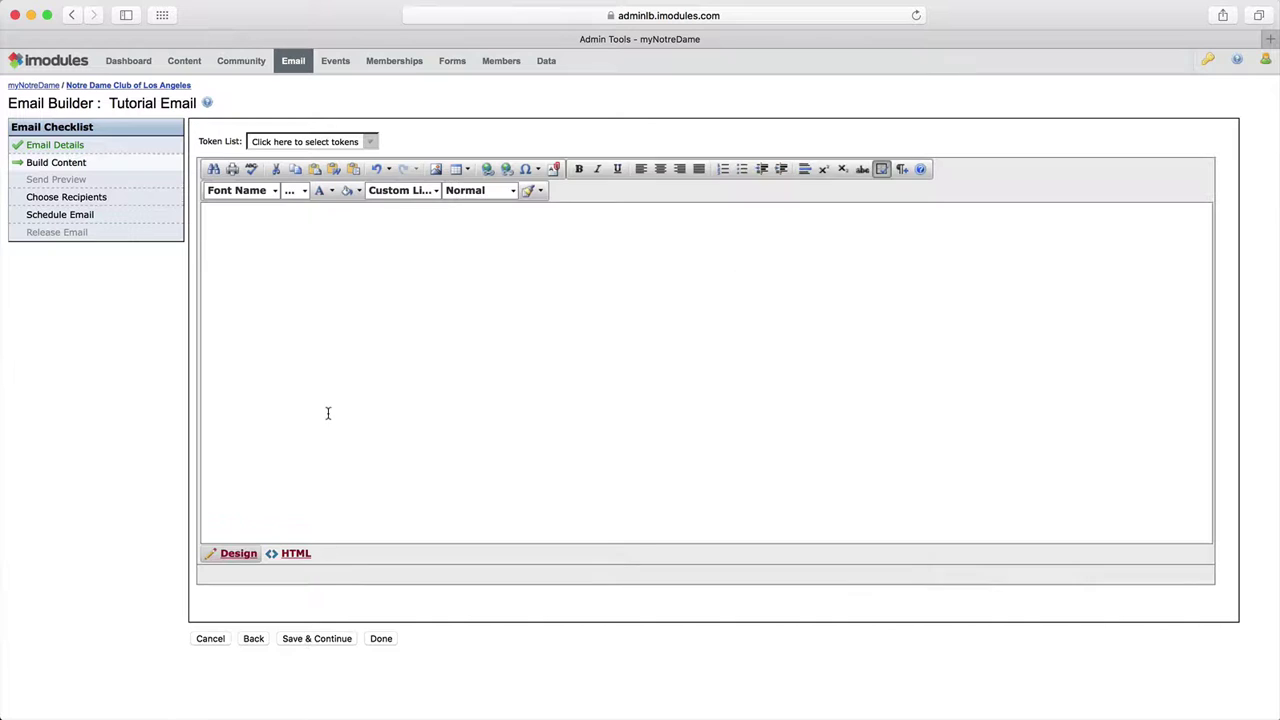
pyautogui.click(278, 232)
pyautogui.write('This is the message')
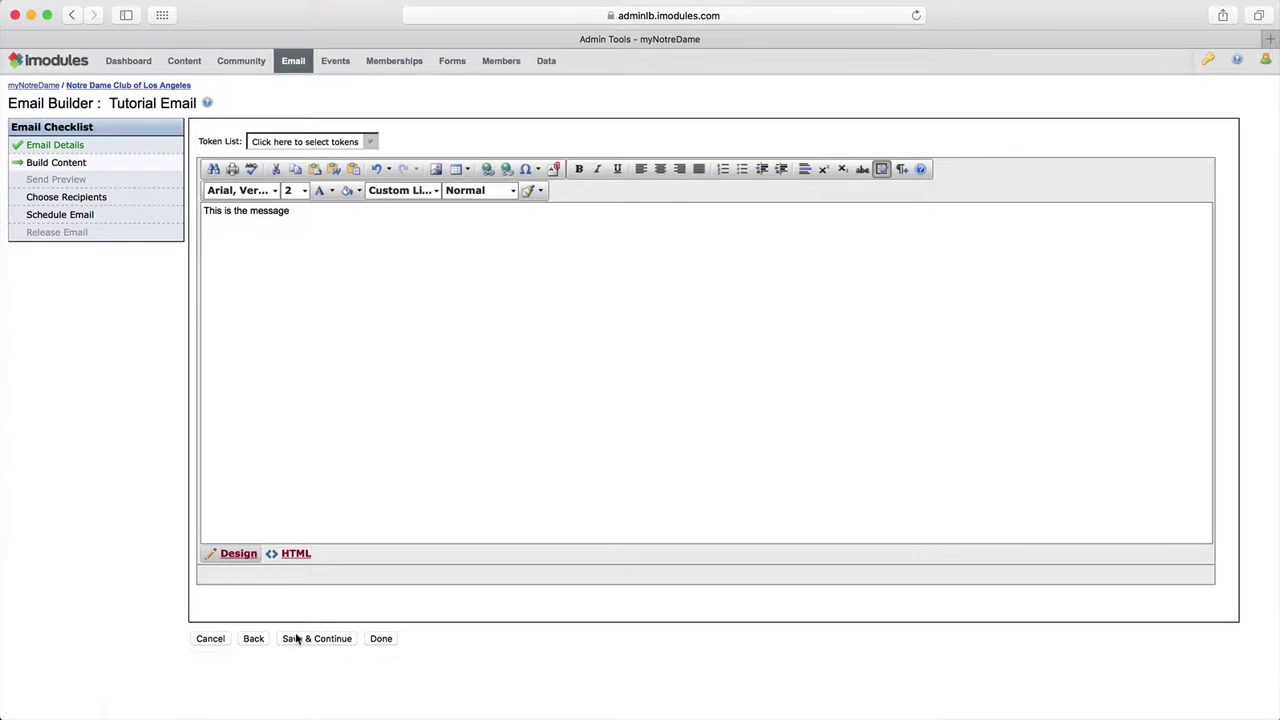
pyautogui.click(299, 638)
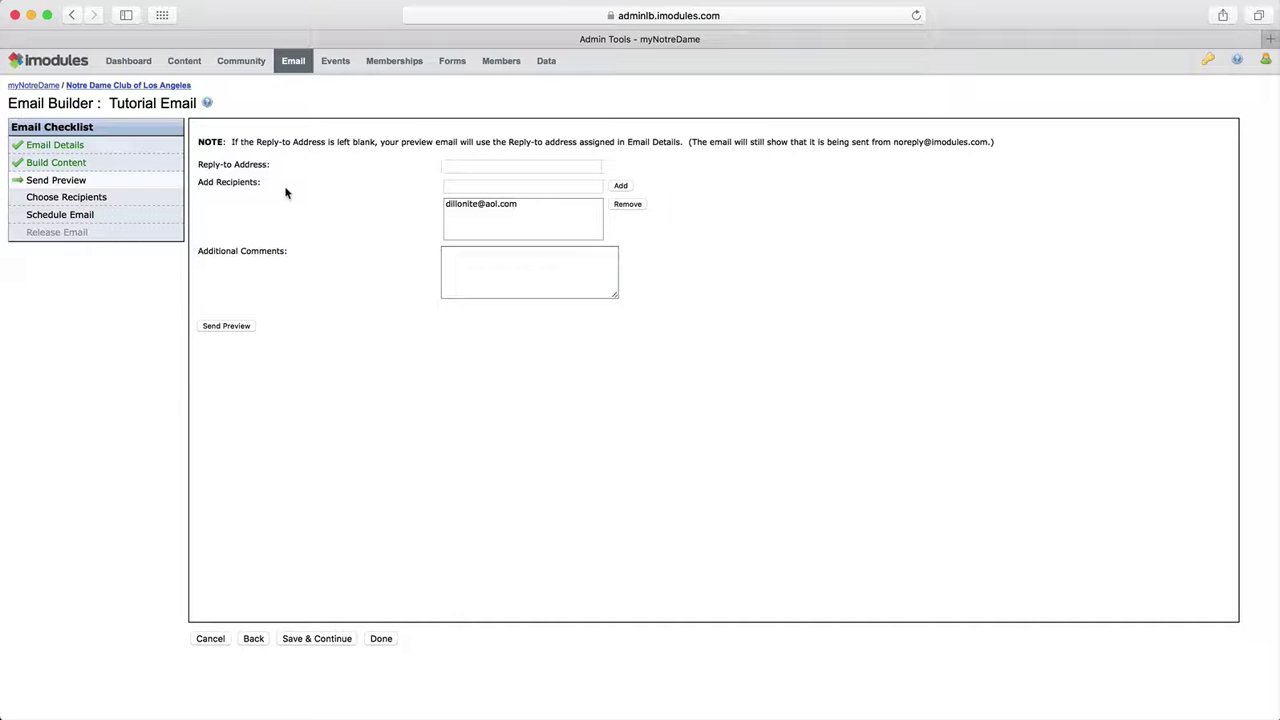
# Step: Replace the original preview recipient with a new test address and send the preview
pyautogui.click(460, 187)
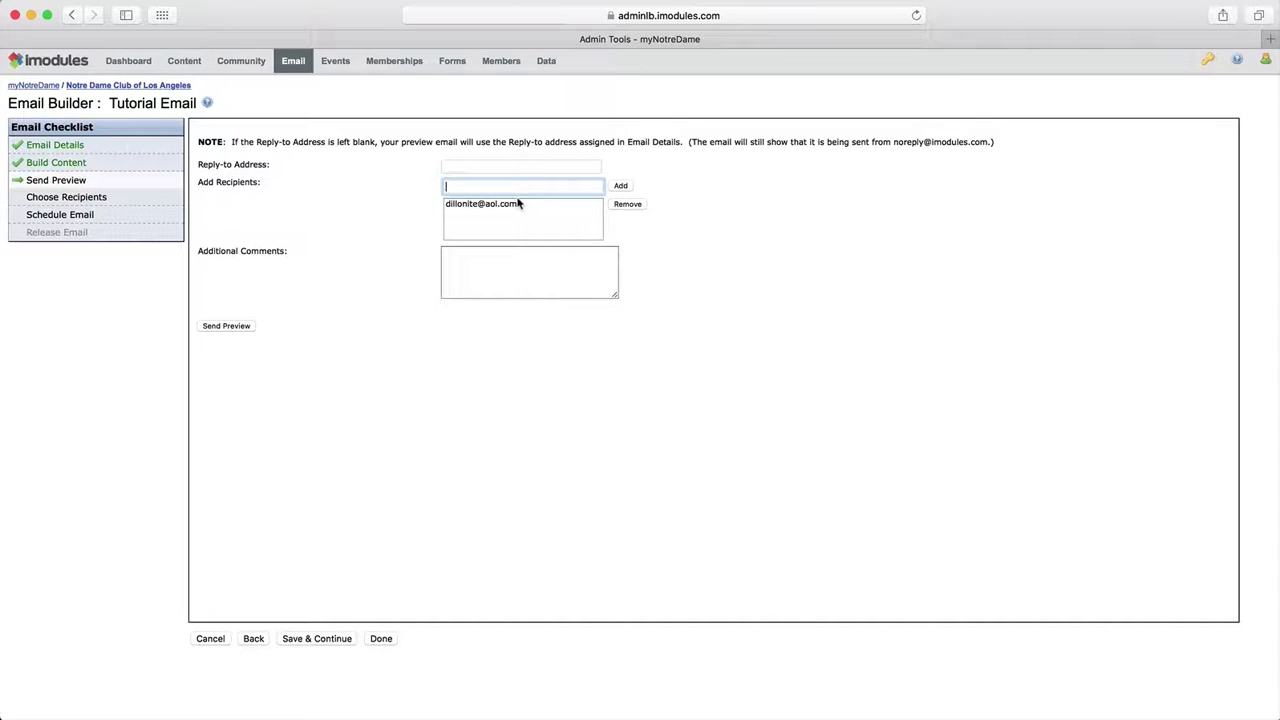
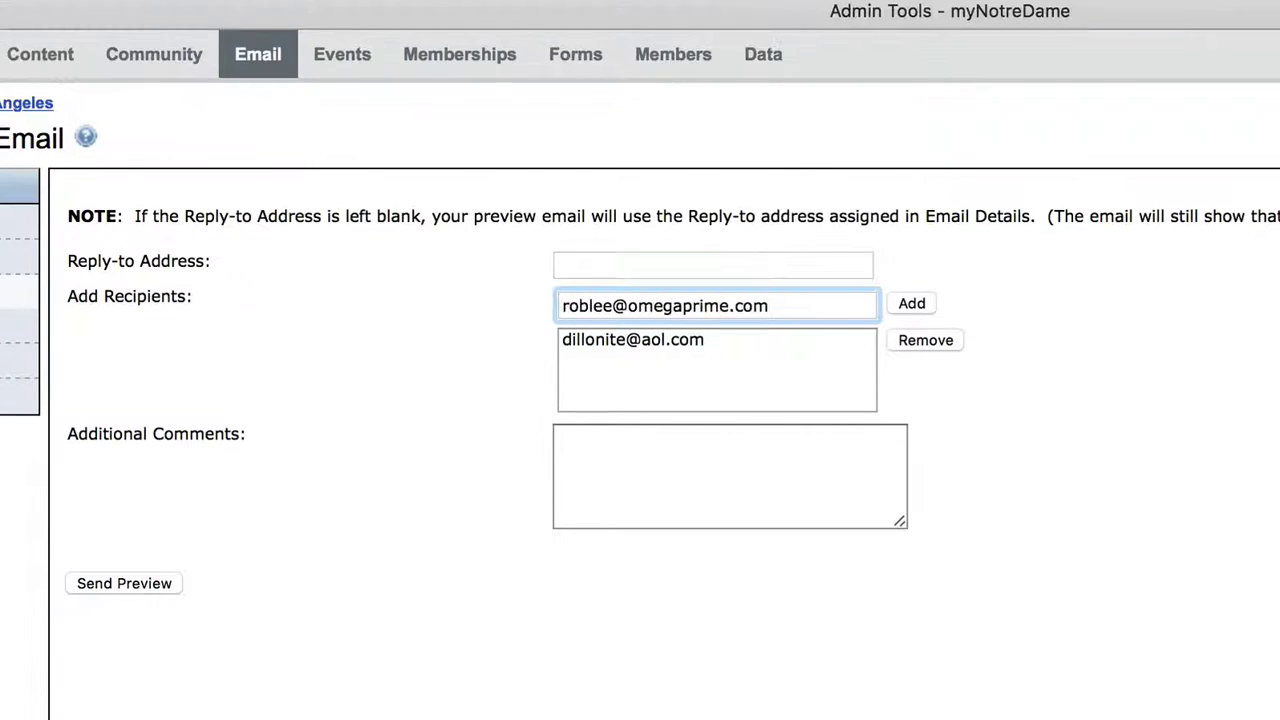
pyautogui.click(905, 304)
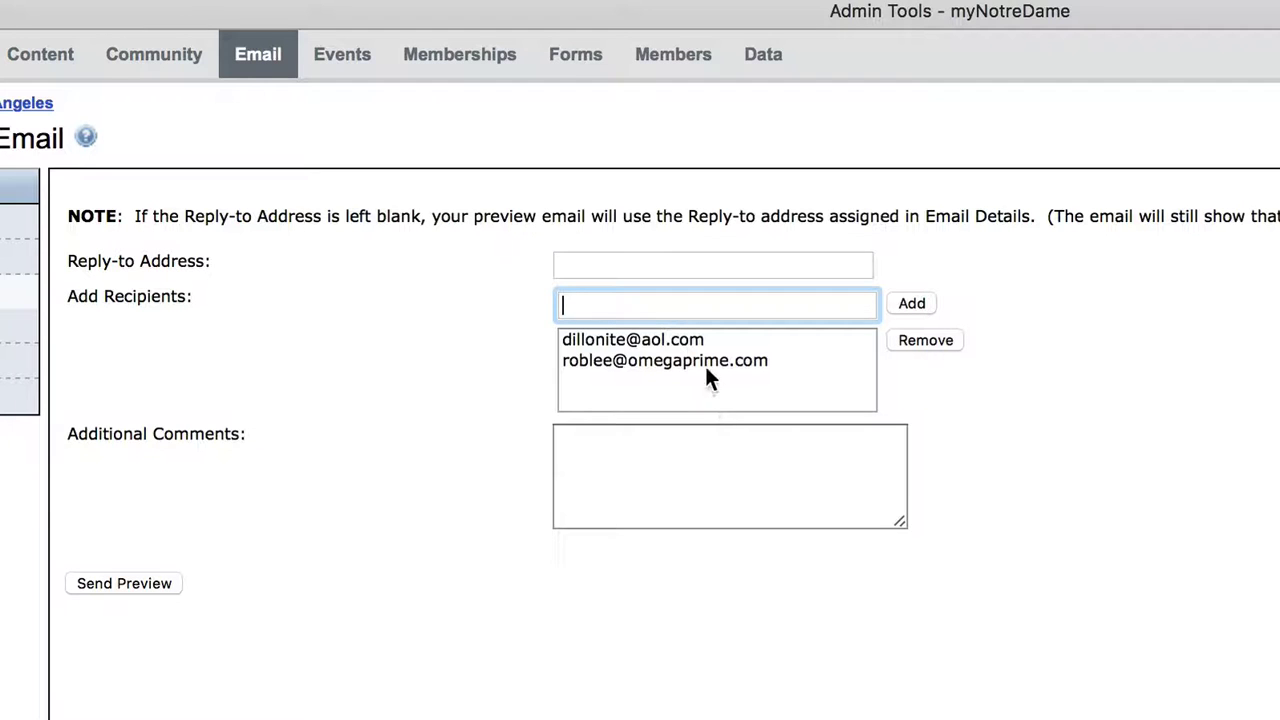
pyautogui.click(613, 342)
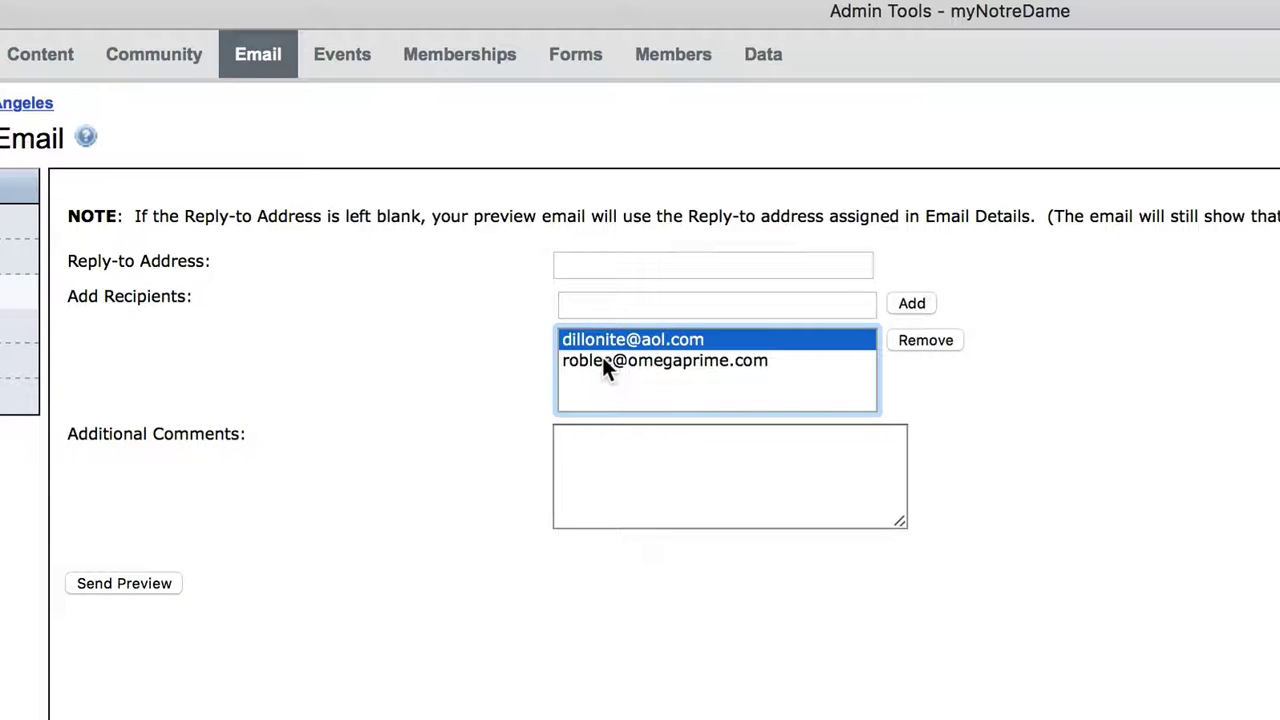
pyautogui.click(925, 342)
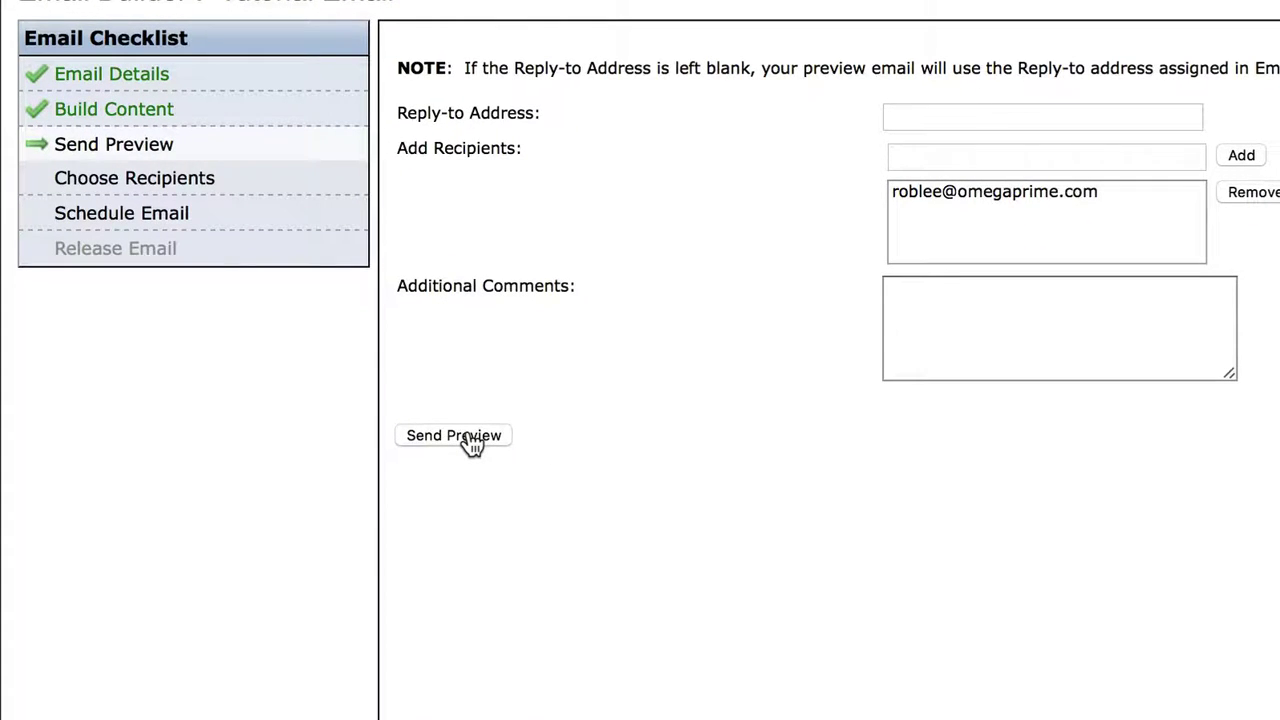
pyautogui.click(468, 440)
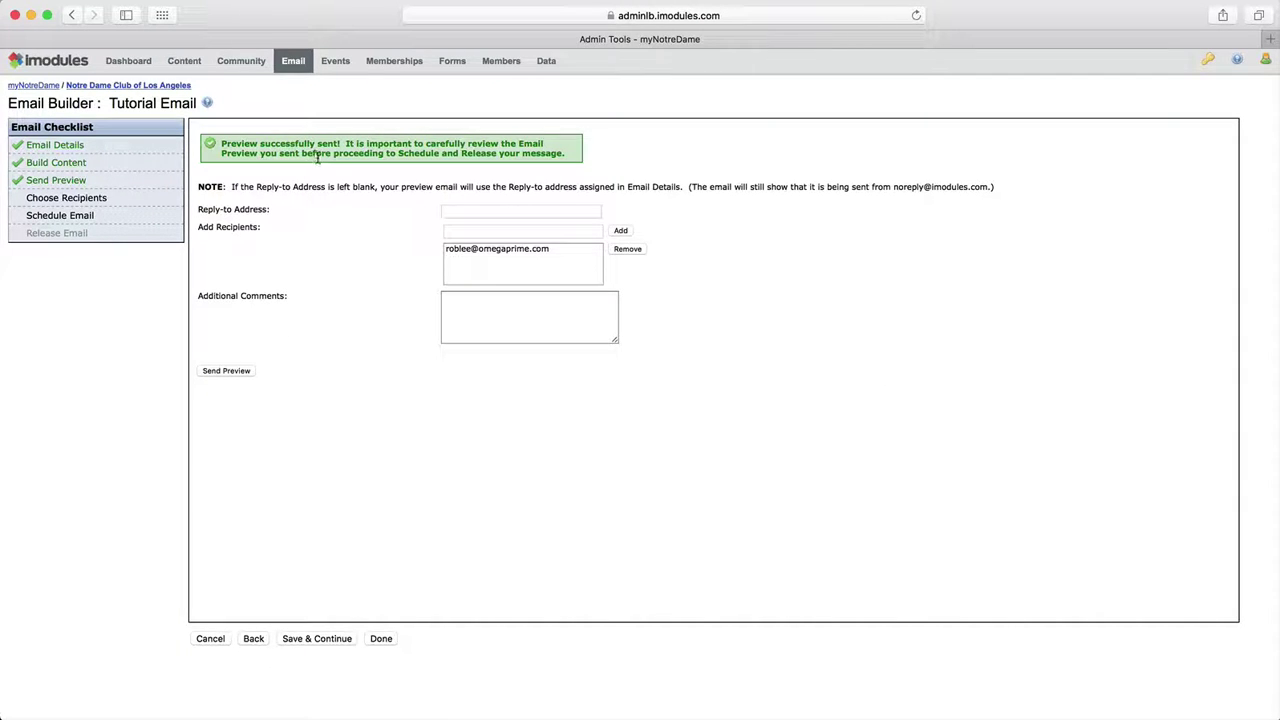
# Step: Configure Data Viewer to include all records (3393 estimated) and save the recipients
pyautogui.click(312, 639)
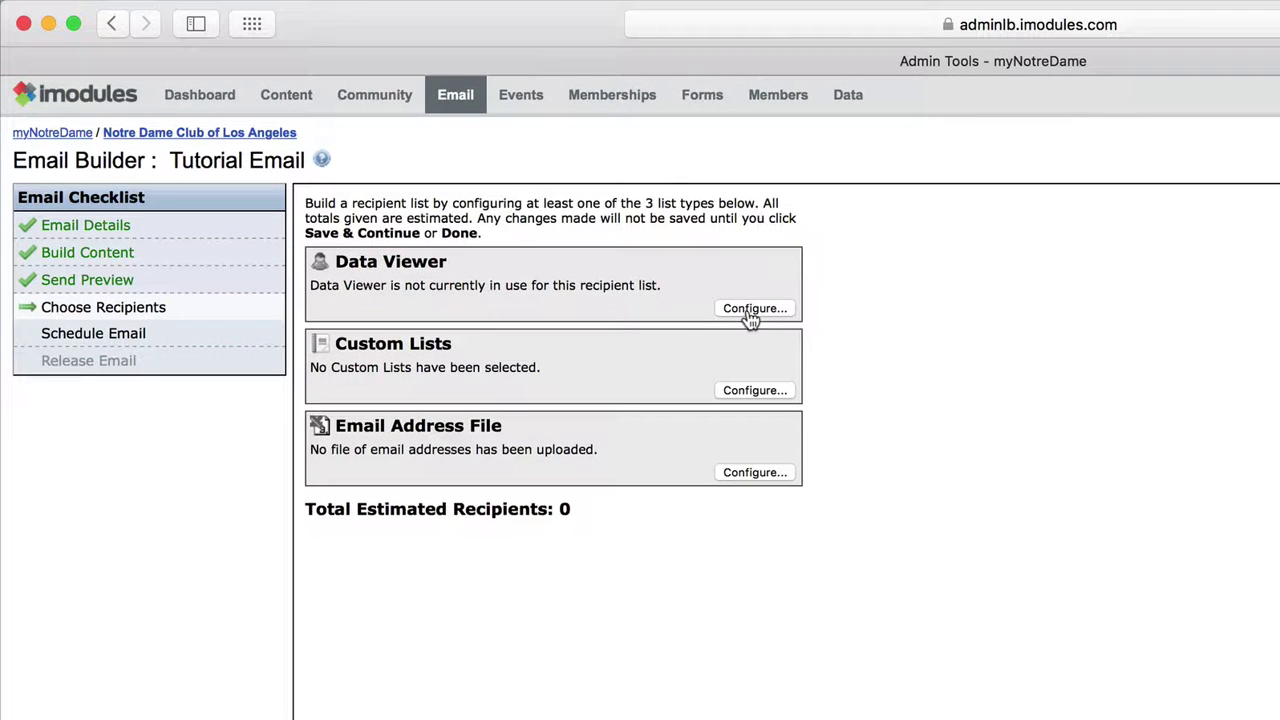
pyautogui.click(750, 310)
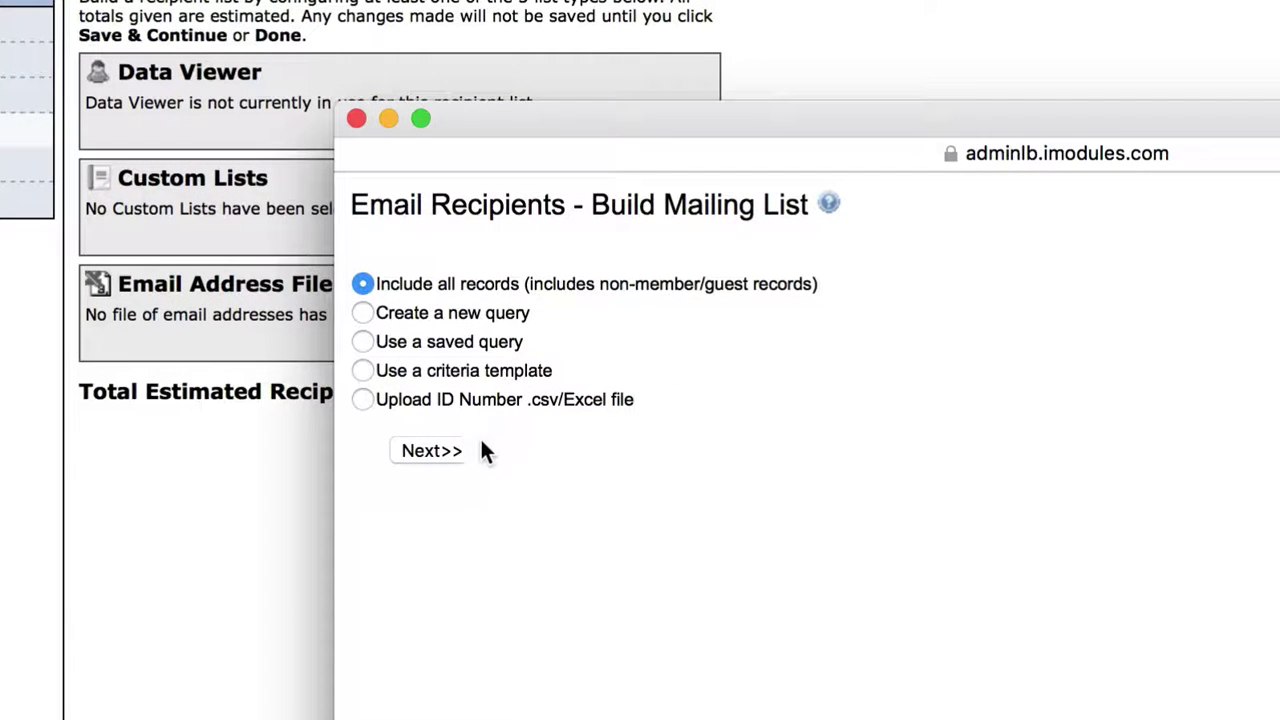
pyautogui.click(432, 451)
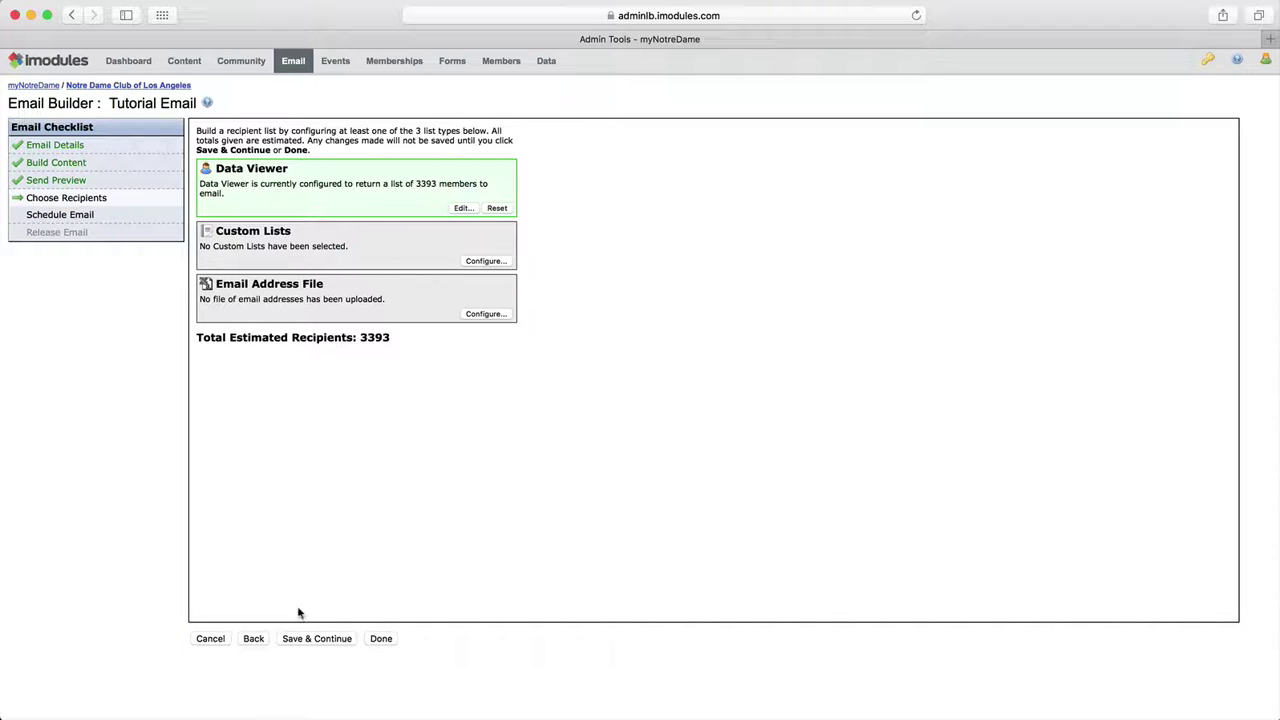
pyautogui.click(308, 639)
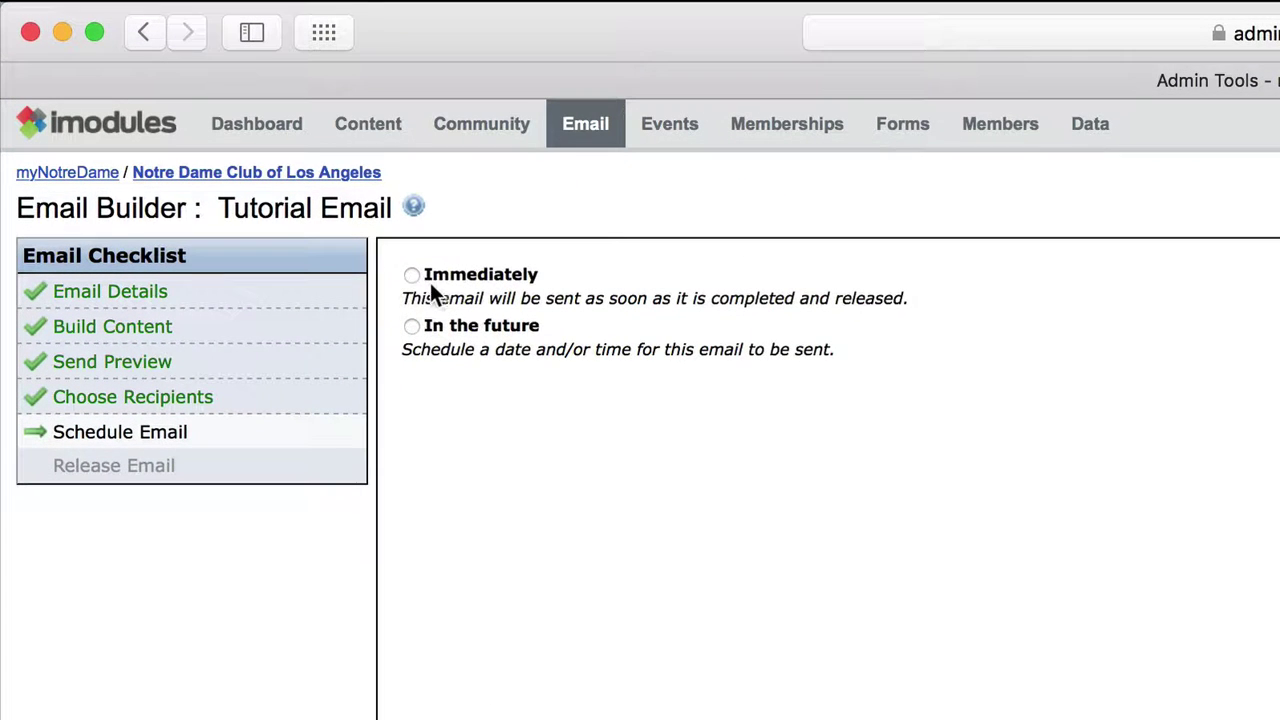
# Step: Schedule sending as Immediately, save, review the release summary, then cancel out
pyautogui.click(412, 277)
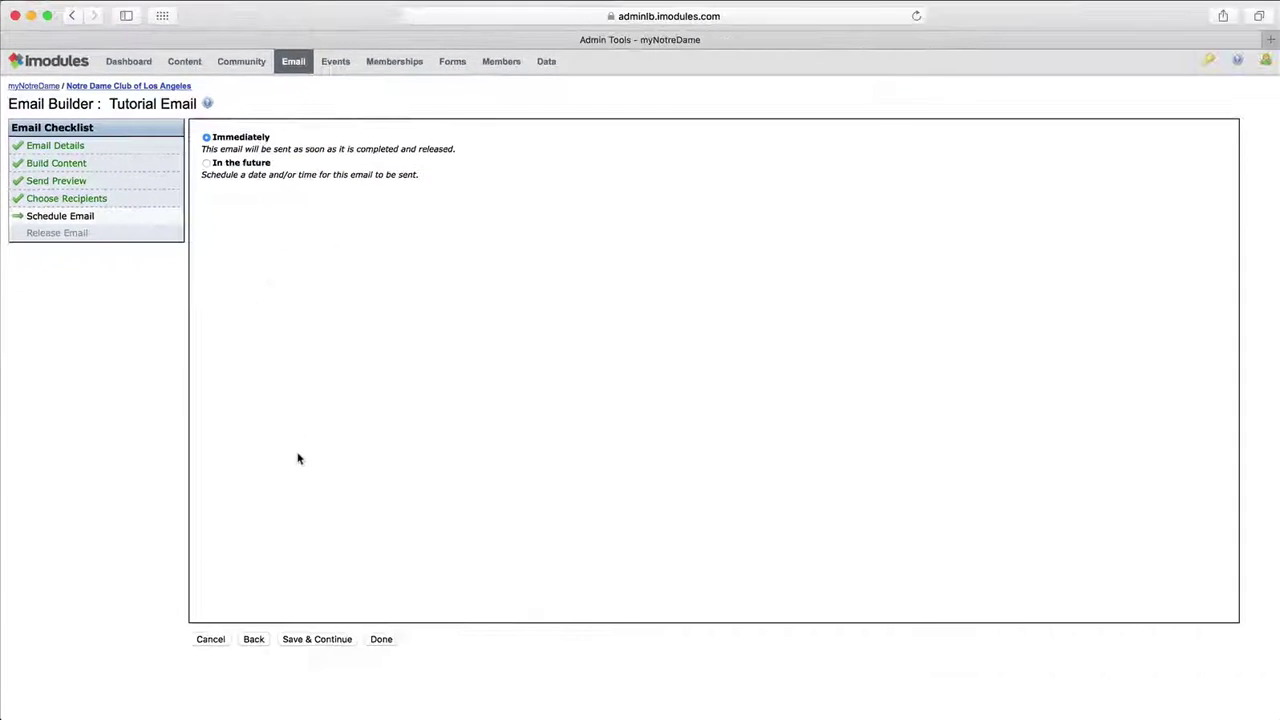
pyautogui.click(319, 639)
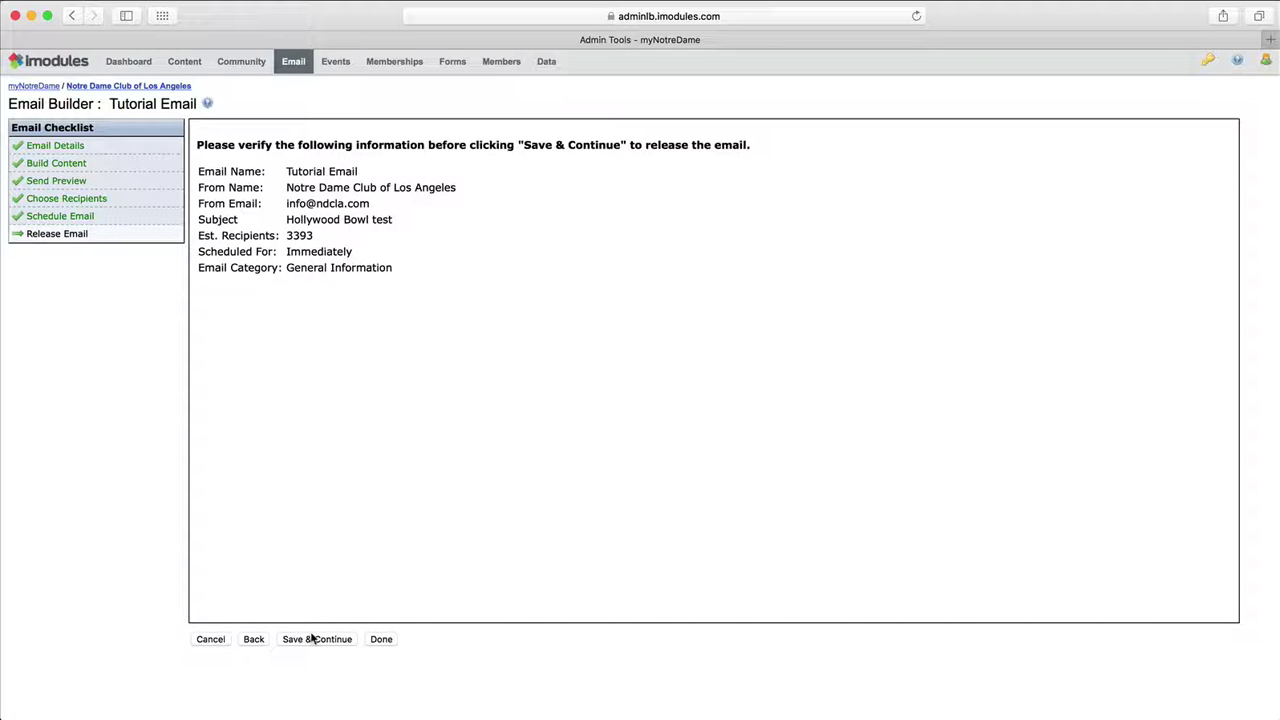
pyautogui.click(214, 639)
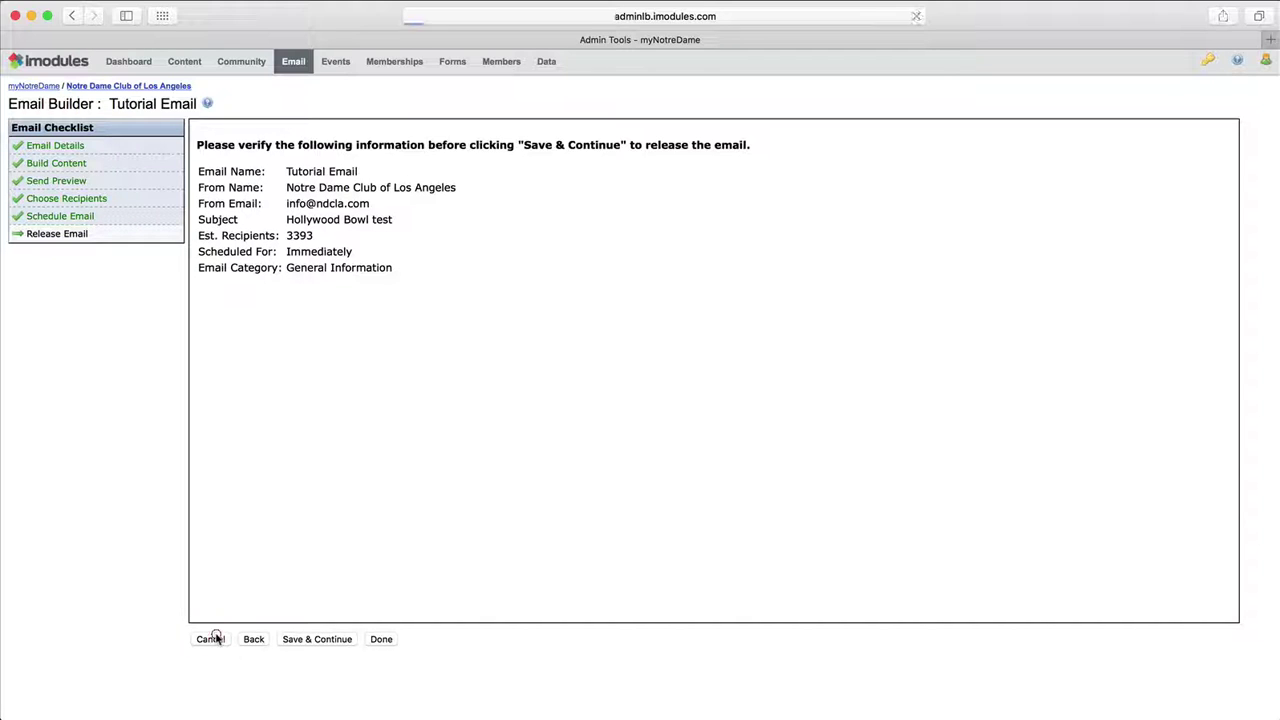